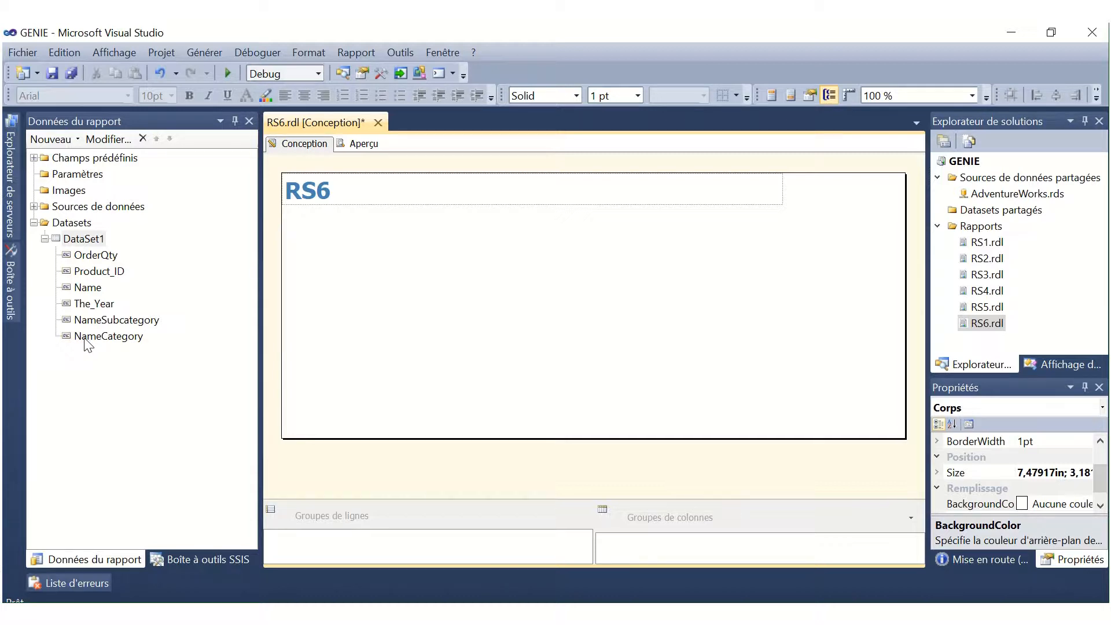
Review DataSet1's query and its source tables in the query designer, then close the dataset properties.
double_click(84, 241)
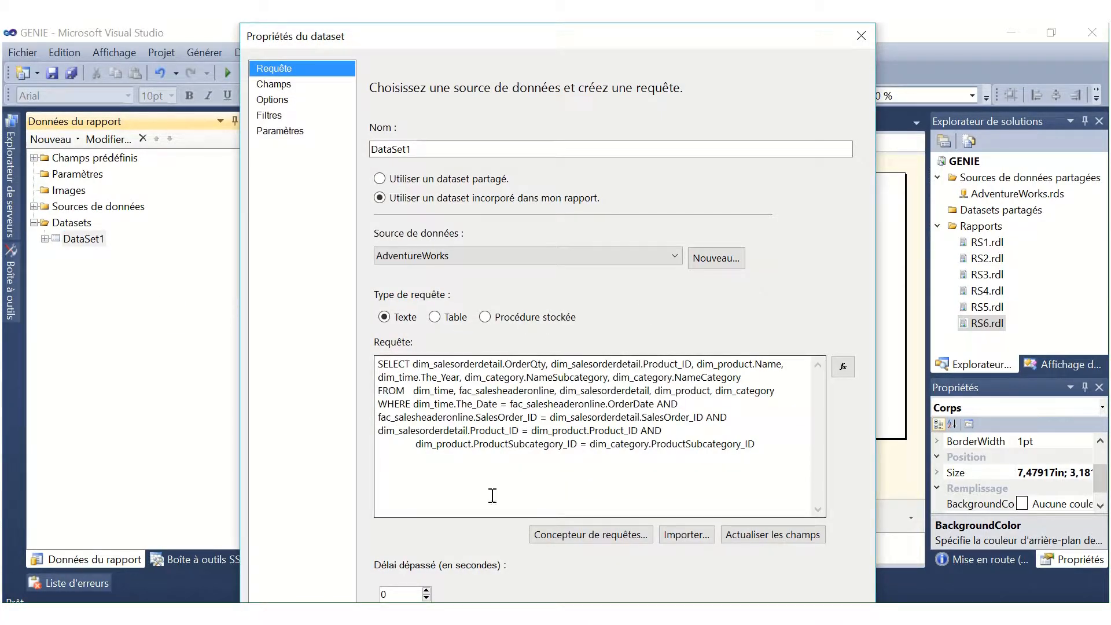
click(560, 536)
scroll(547, 220, up, 1)
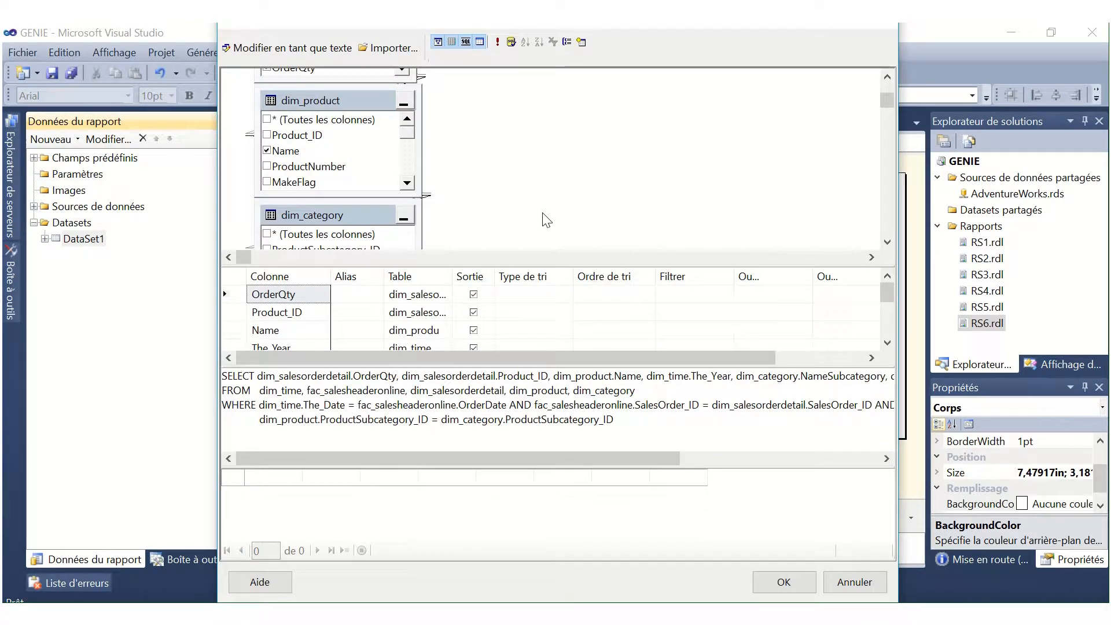
scroll(547, 221, down, 2)
scroll(547, 220, up, 5)
scroll(547, 221, up, 2)
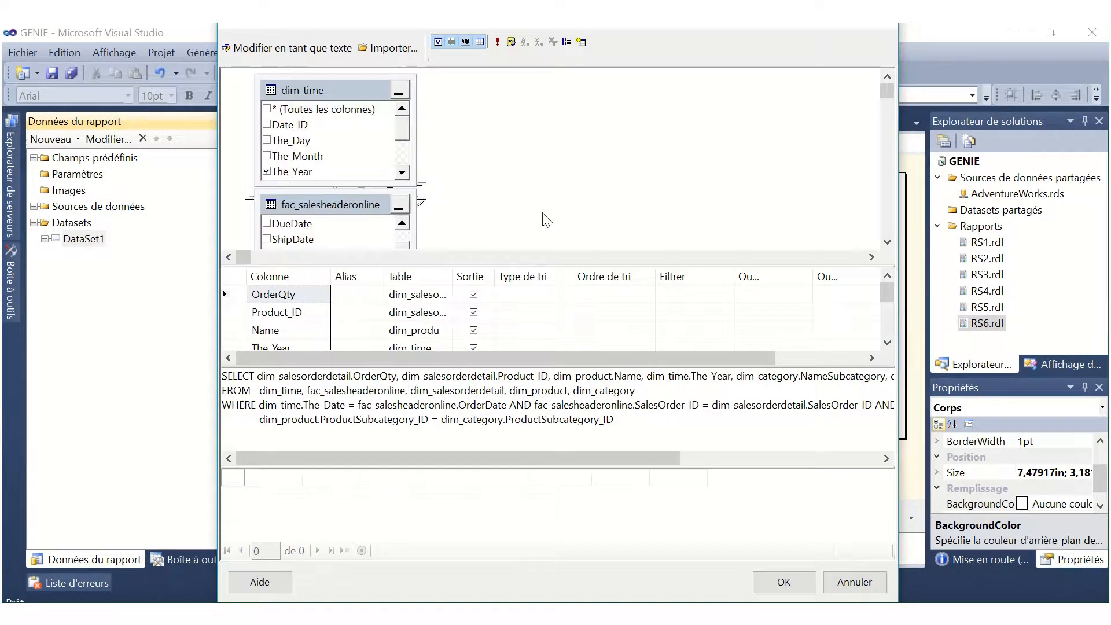
click(784, 582)
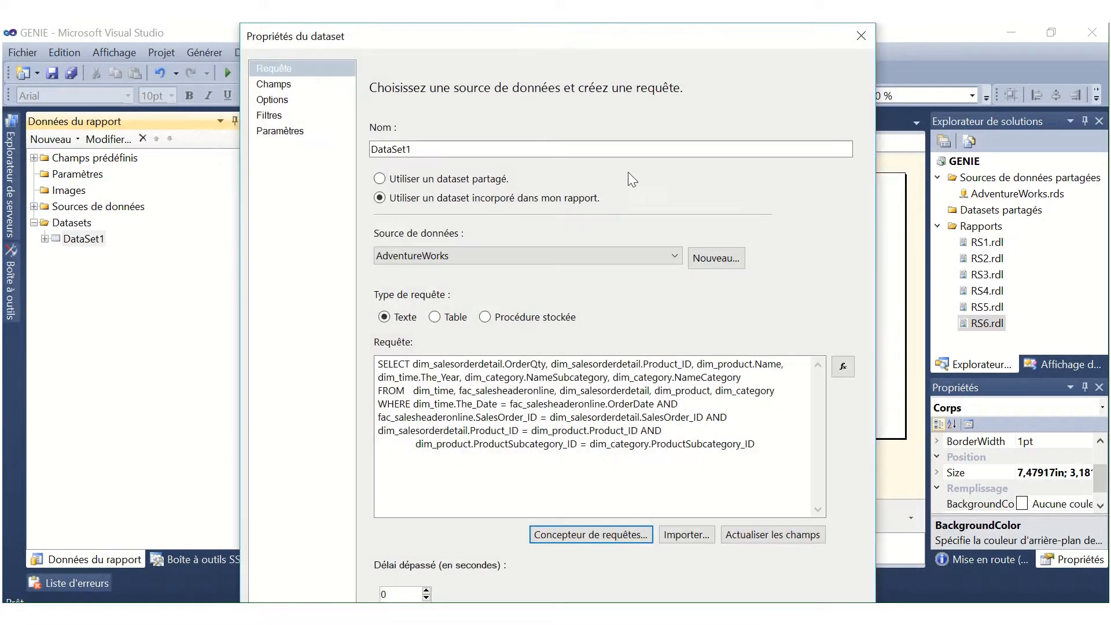
key(Return)
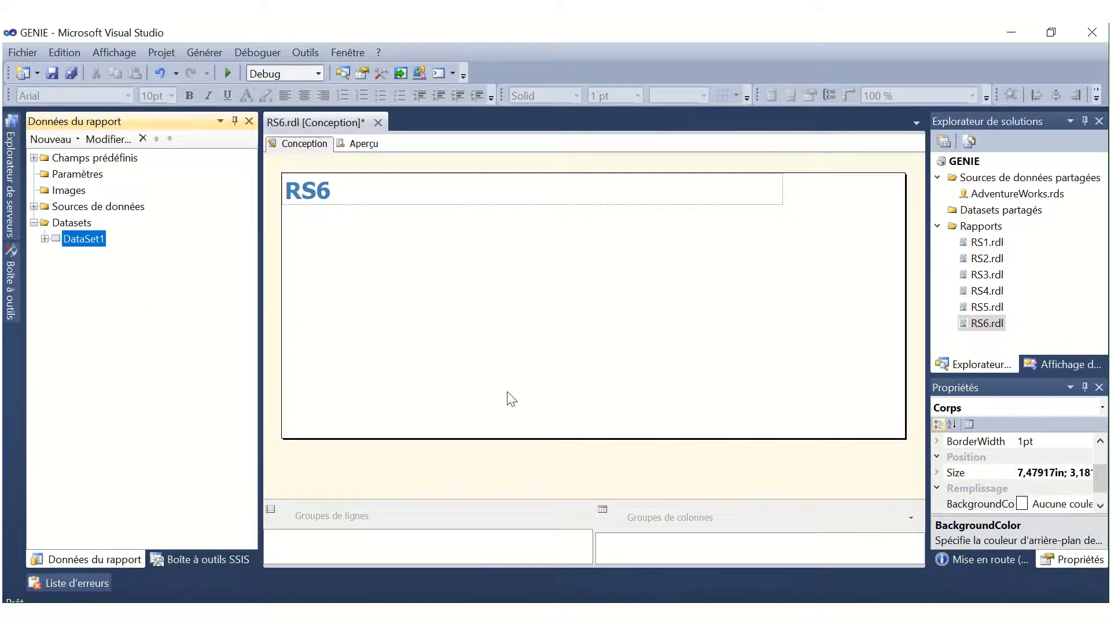
Insert a matrix into the empty area of the report body below the RS6 title.
right_click(388, 261)
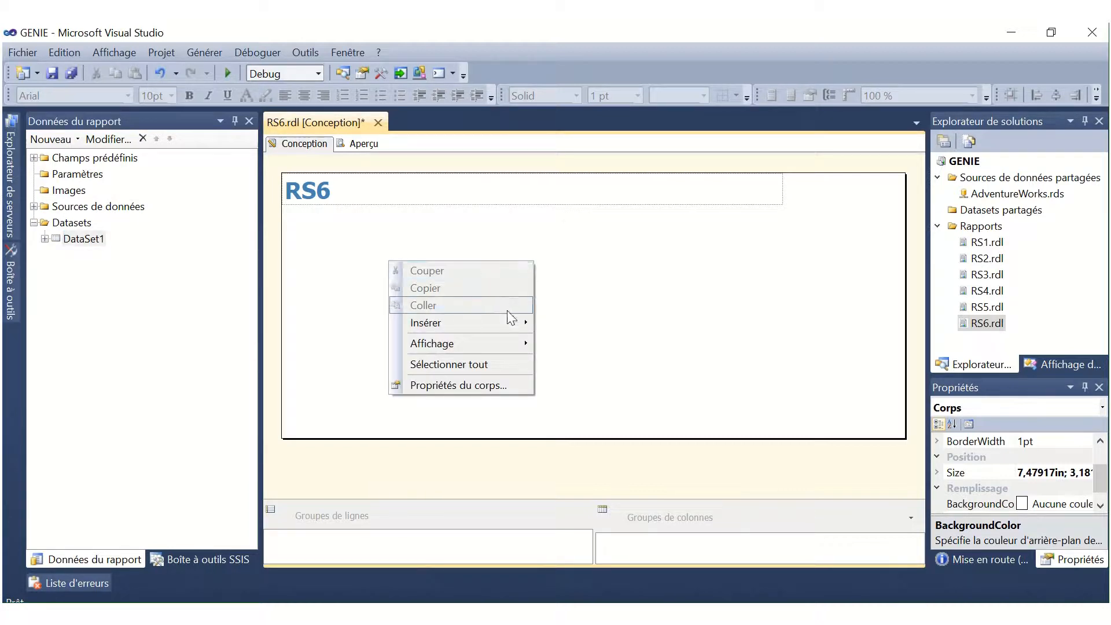
mouse_move(515, 331)
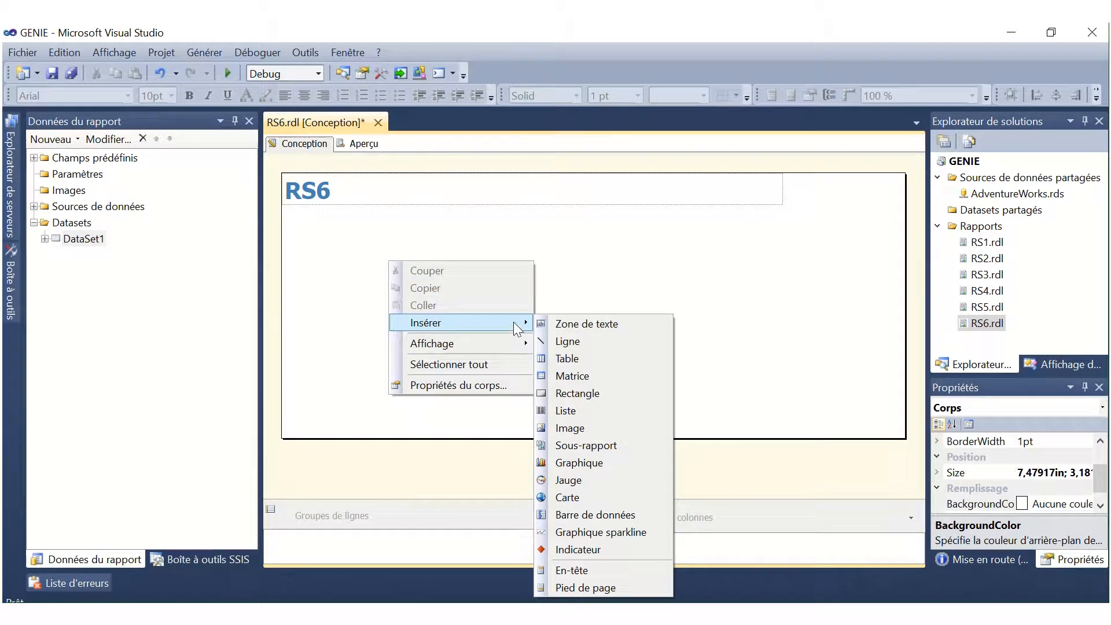
click(596, 370)
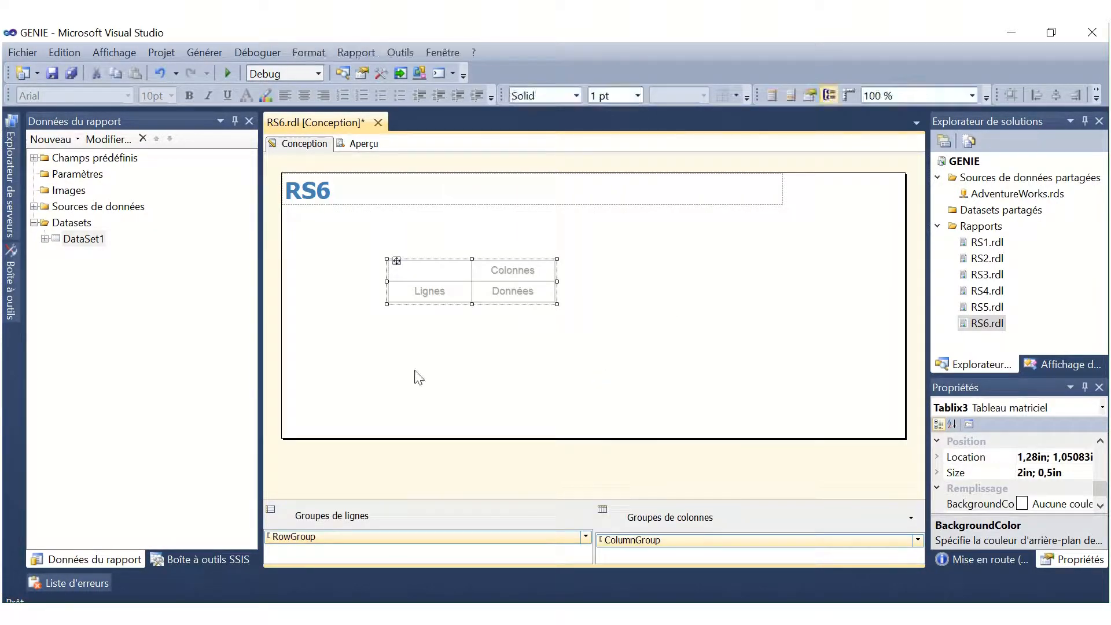
Add NameCategory, NameSubcategory, Product_ID and Name from DataSet1 as successive row groups of the matrix.
click(45, 240)
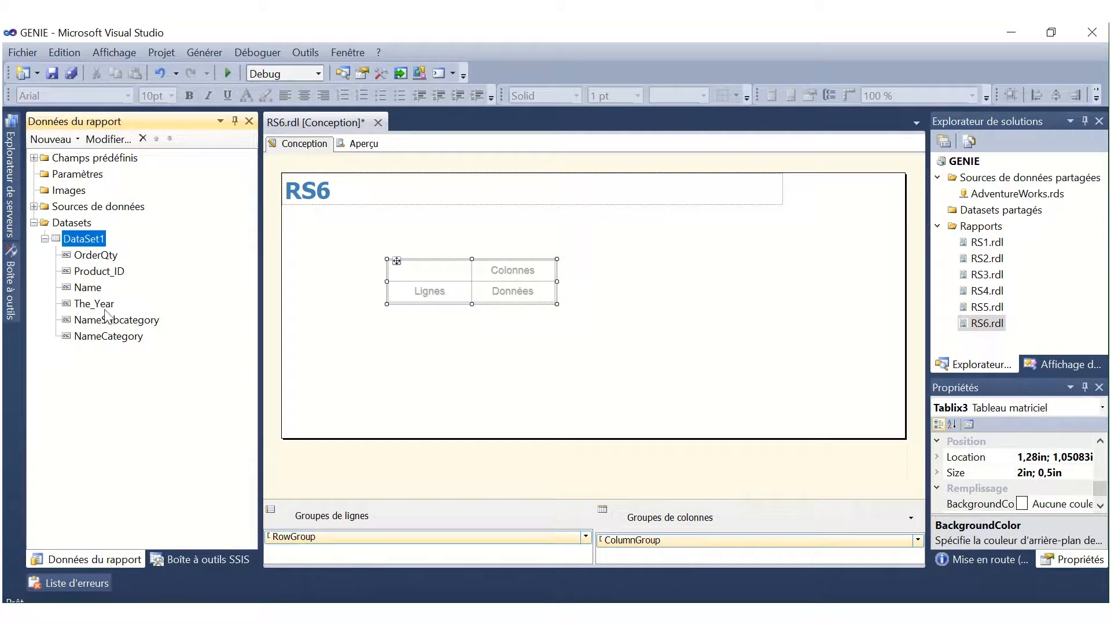
drag(108, 335, 409, 290)
drag(115, 323, 464, 290)
mouse_move(110, 271)
mouse_down()
mouse_move(501, 258)
mouse_move(565, 291)
mouse_move(551, 287)
mouse_up()
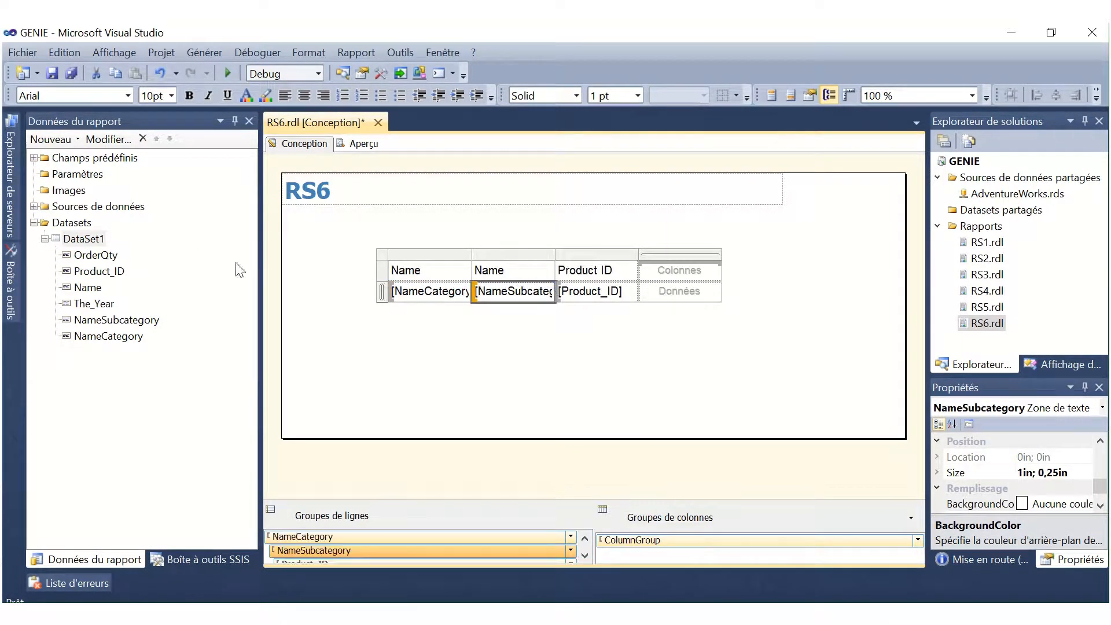
drag(90, 288, 634, 287)
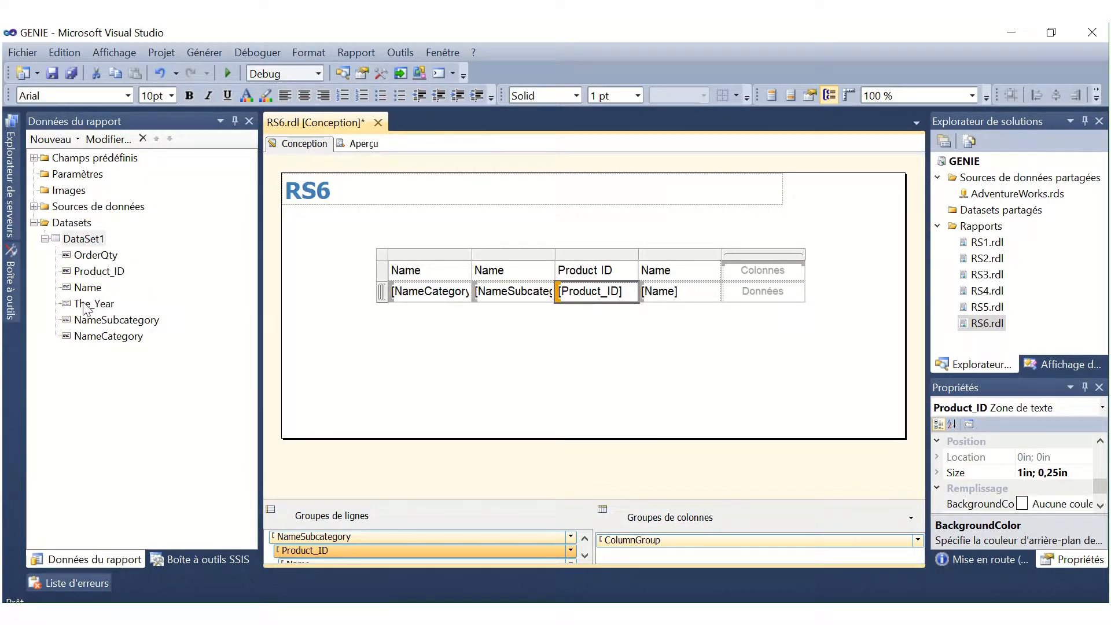
Assign The_Year to the matrix's column group and OrderQty to its data cell.
drag(87, 303, 763, 272)
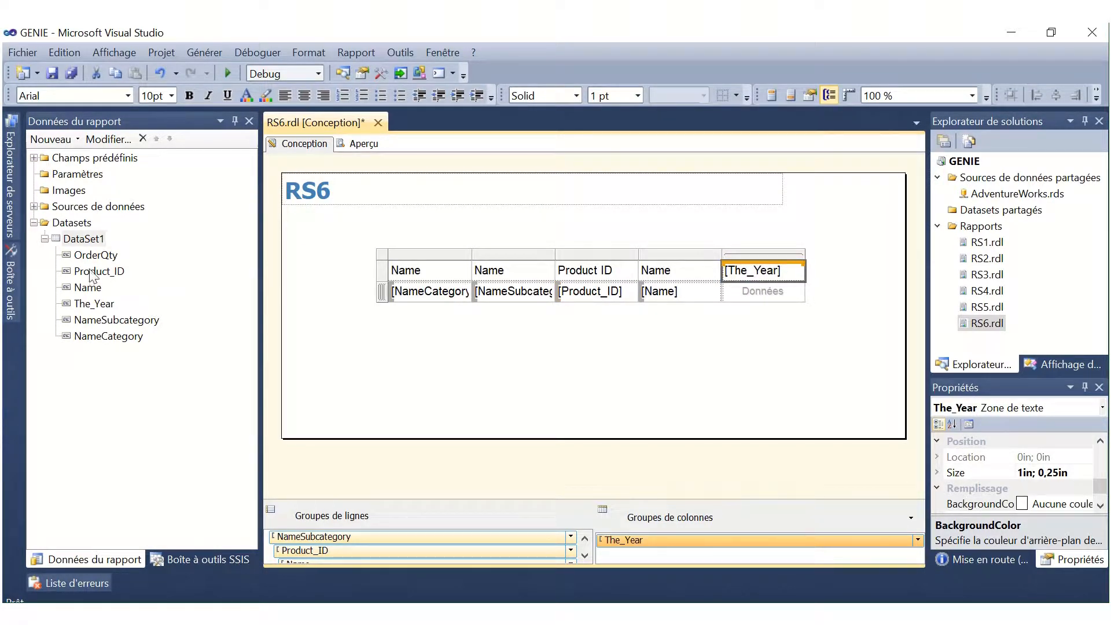
drag(94, 255, 769, 286)
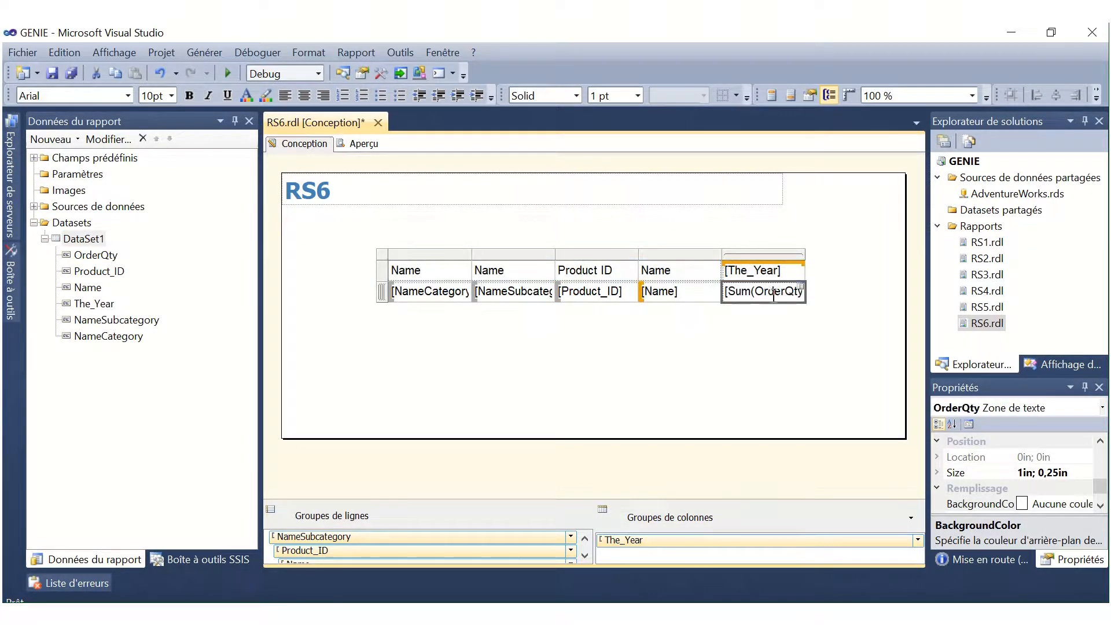
click(819, 349)
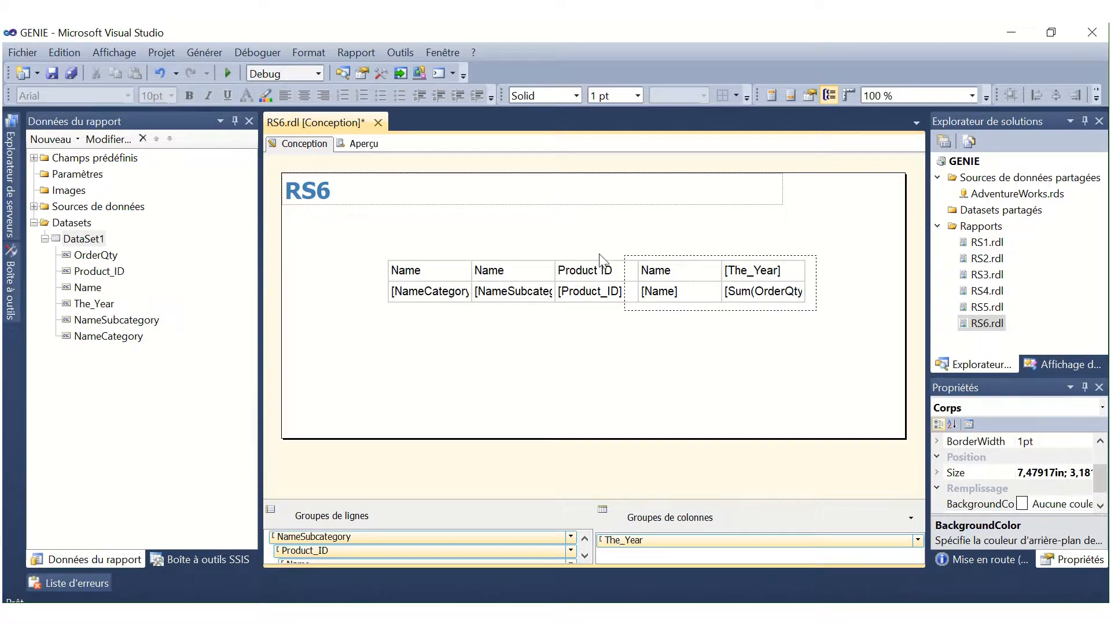
Move the matrix to the left edge of the report body, just below the RS6 title.
click(493, 256)
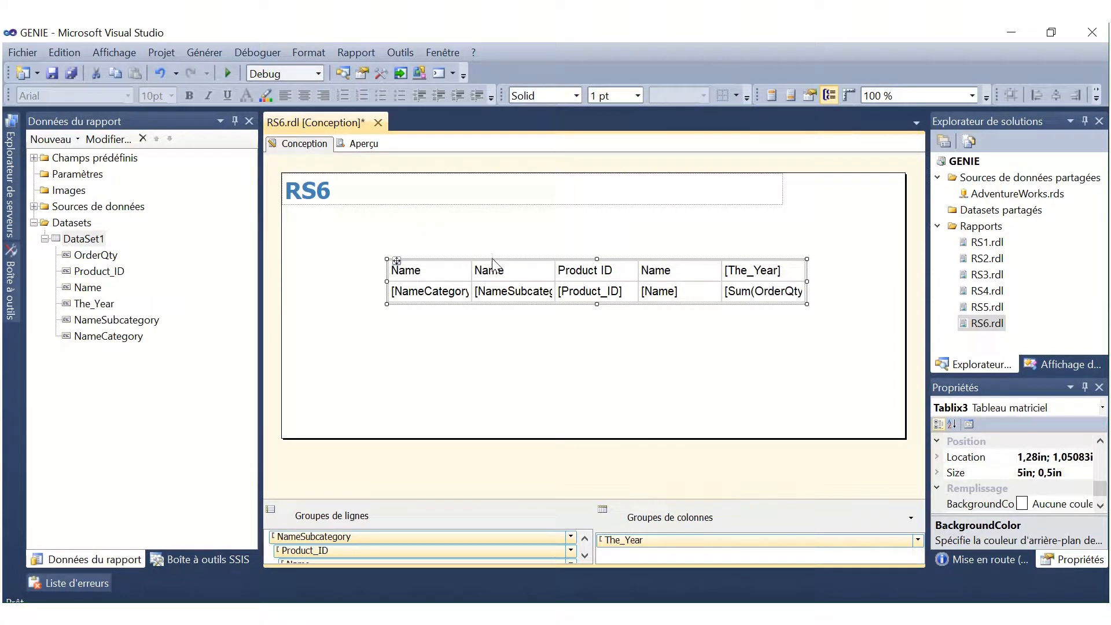
drag(493, 265, 386, 226)
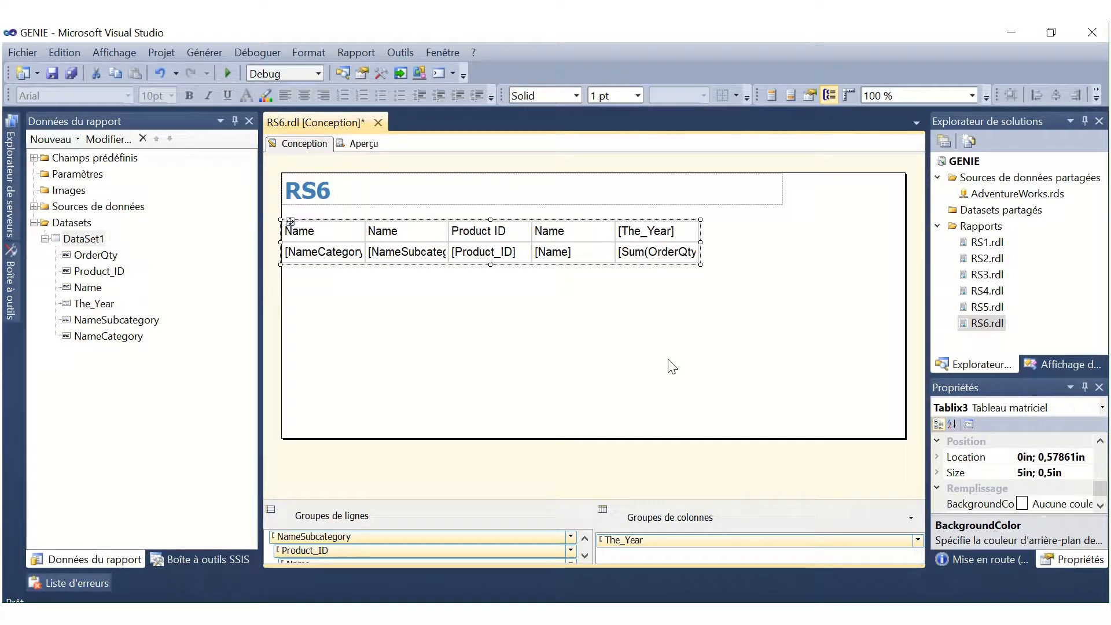
click(662, 303)
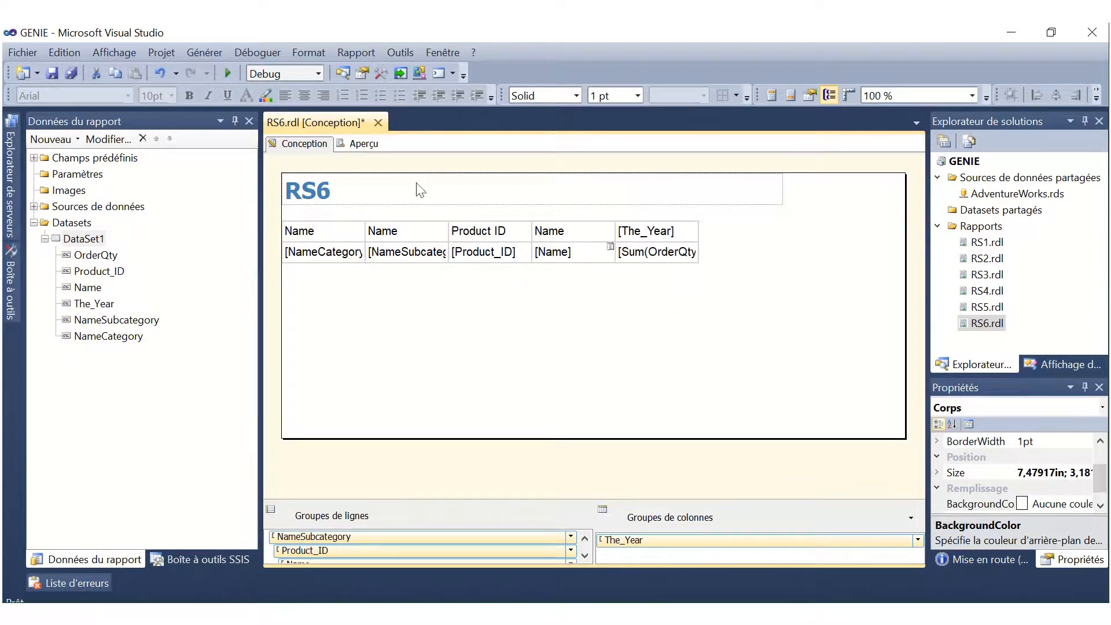
Add a total row after the NameSubcategory group.
right_click(399, 254)
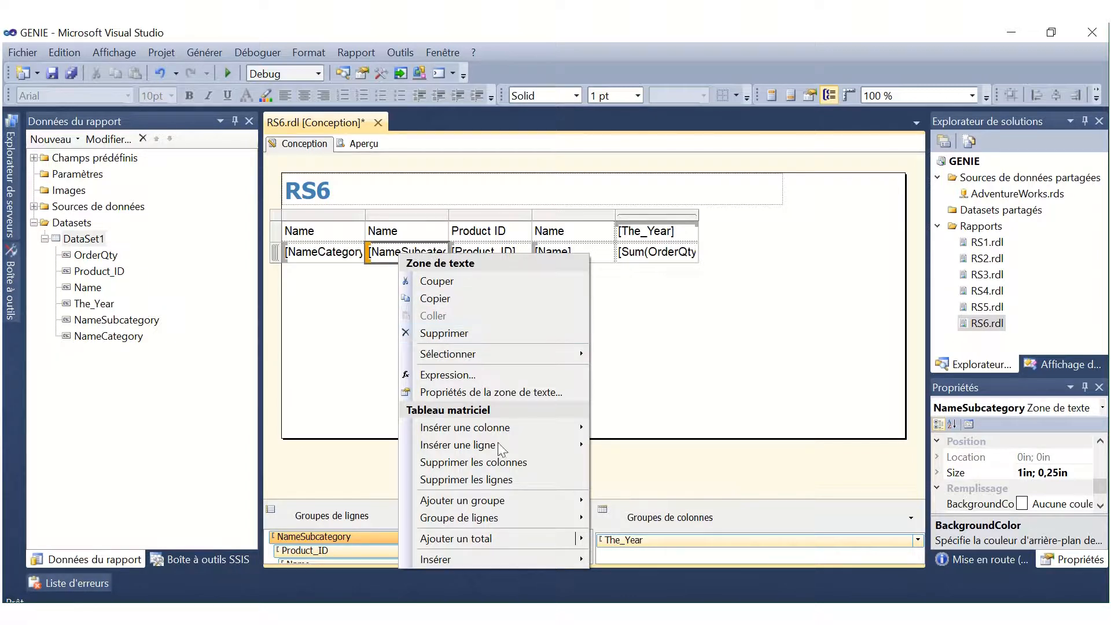
mouse_move(524, 537)
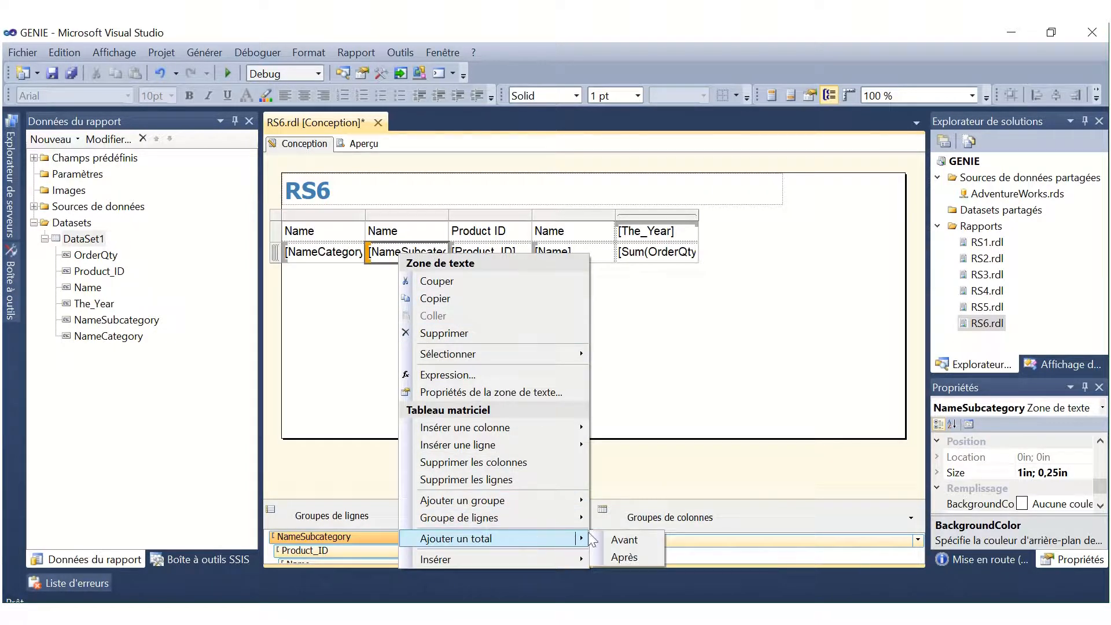
click(623, 556)
Add a total row after the NameCategory group.
click(317, 253)
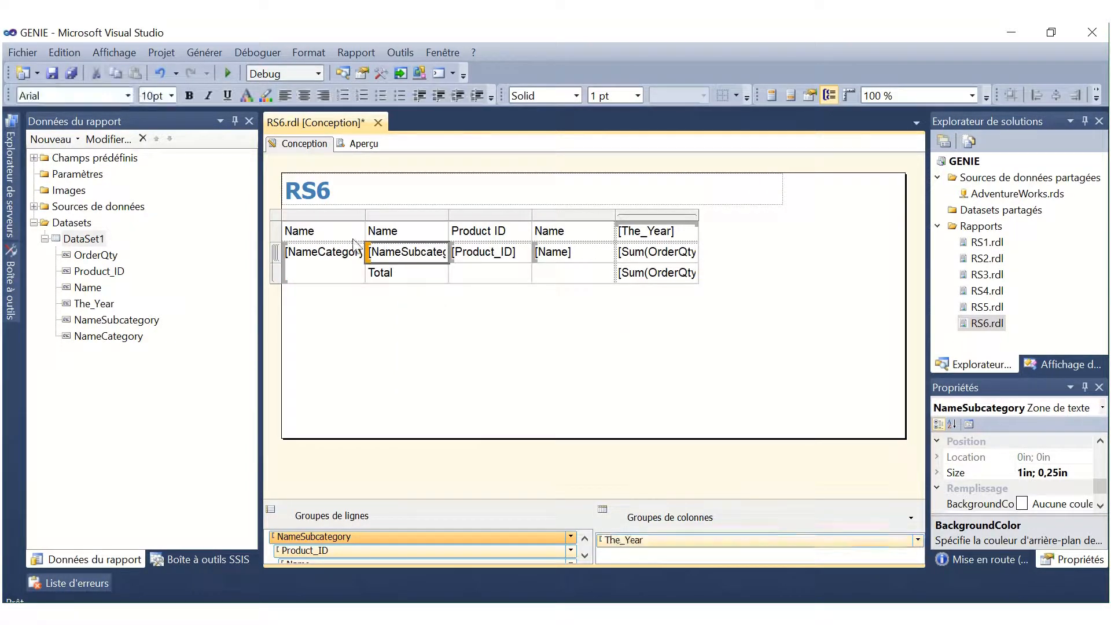
right_click(317, 255)
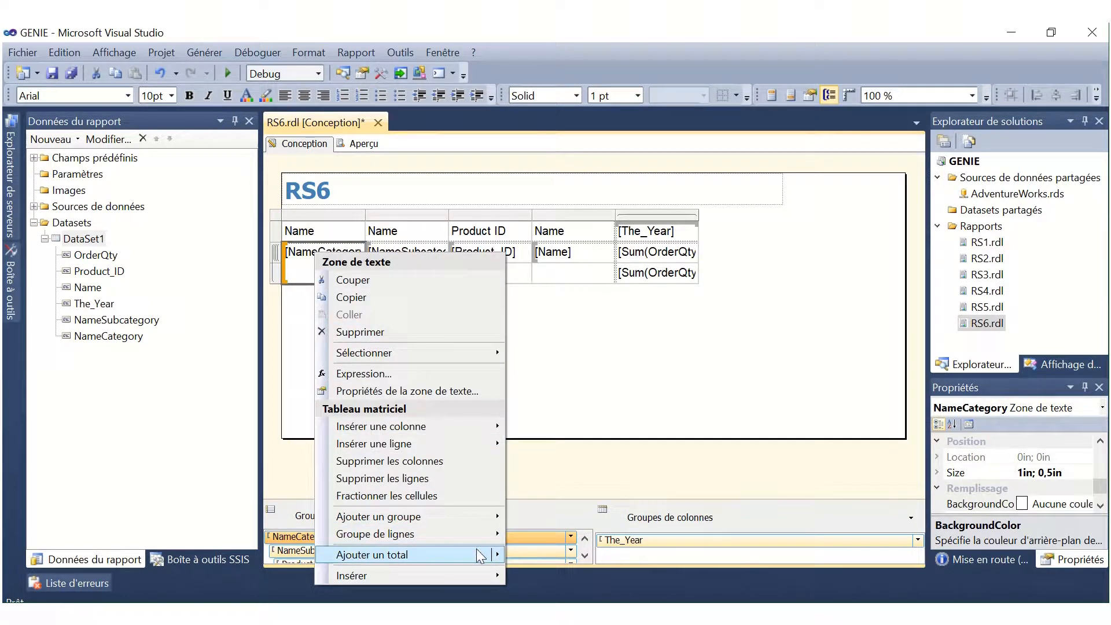
mouse_move(483, 556)
click(557, 574)
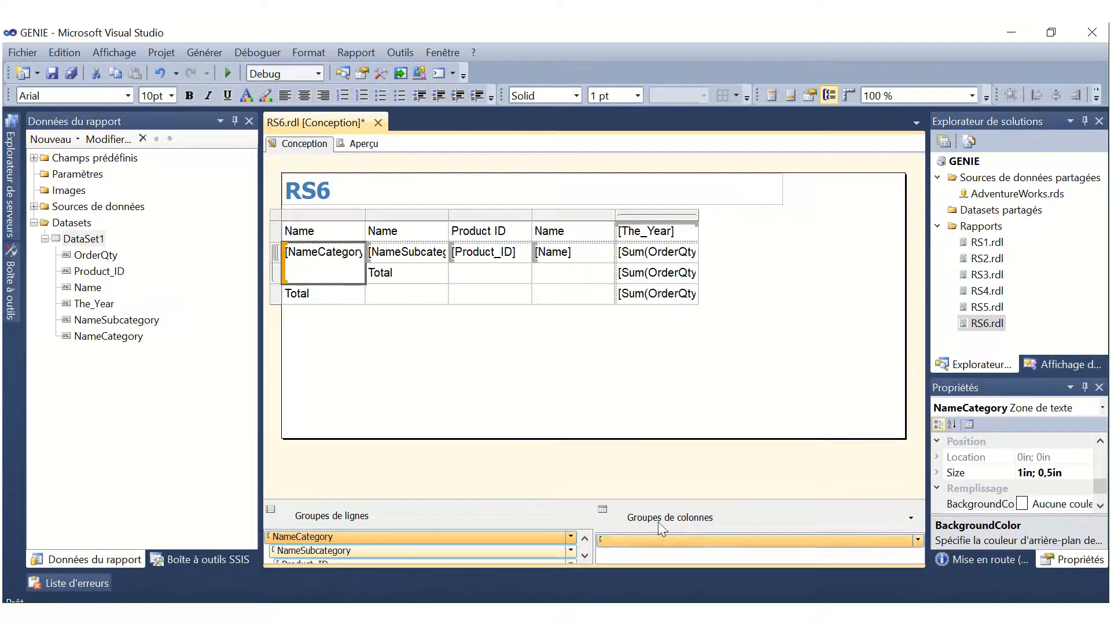
click(808, 356)
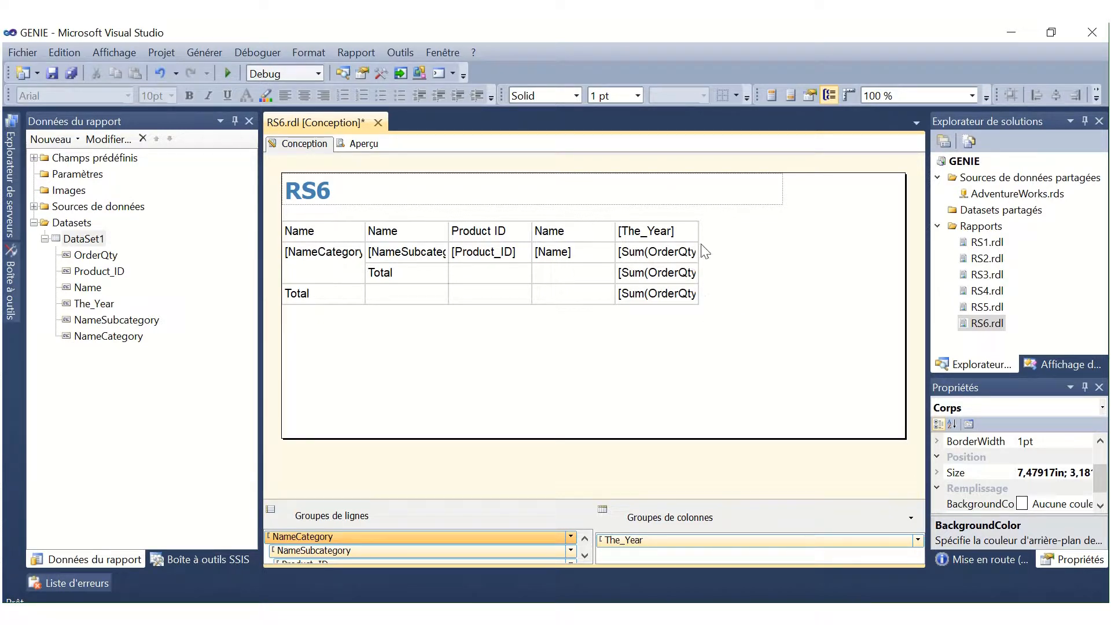
Insert a column outside the The_Year group on its right side and give it the header Commentaire.
double_click(674, 220)
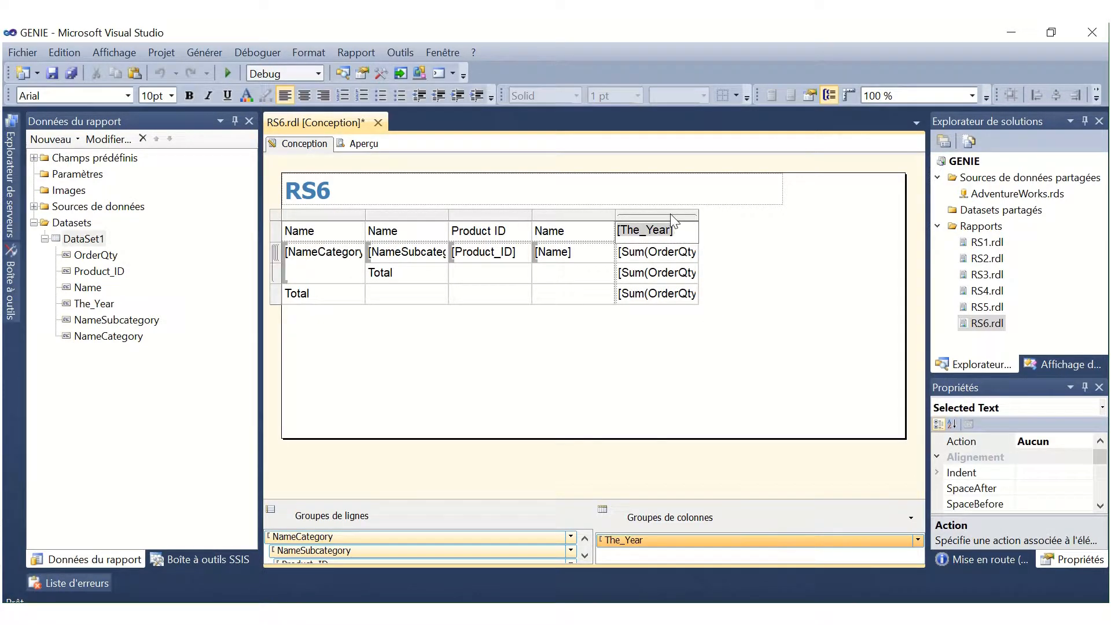
right_click(671, 215)
mouse_move(699, 225)
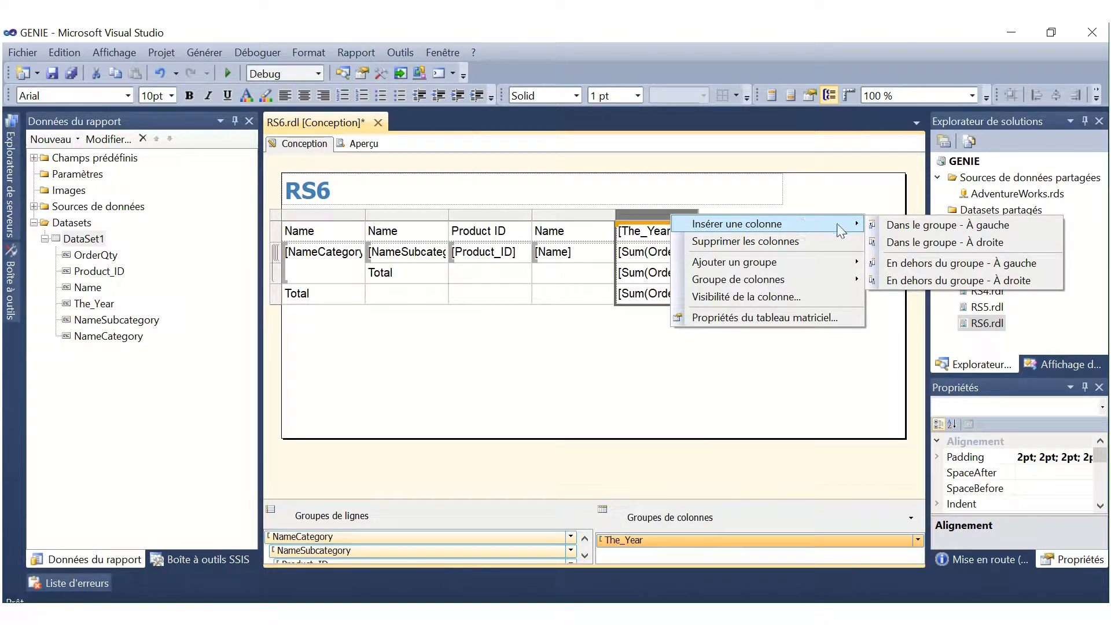
click(935, 280)
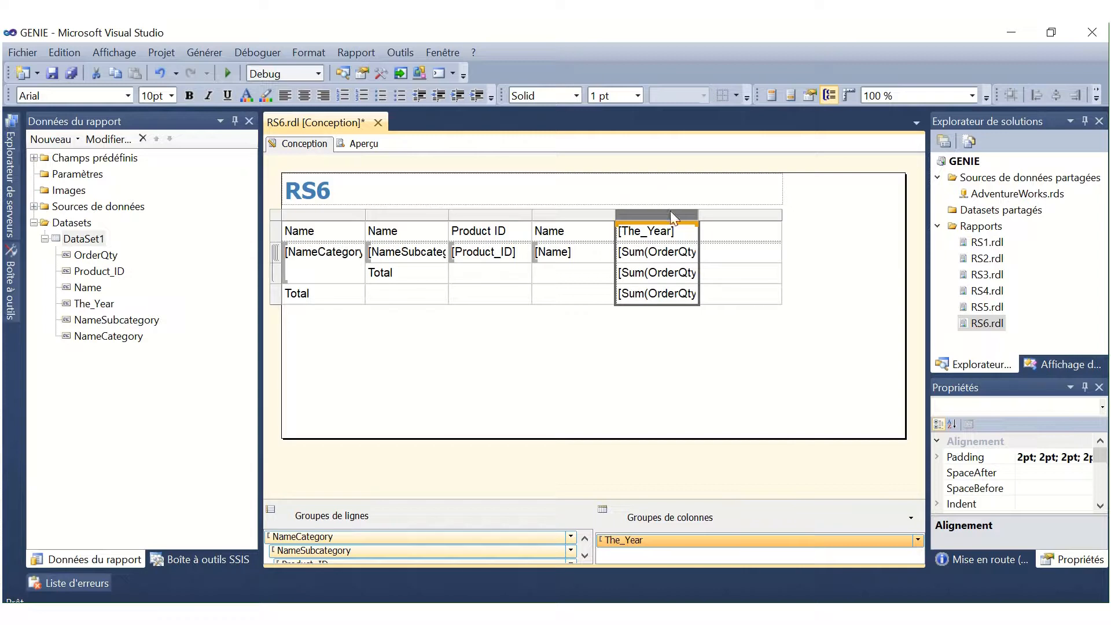
click(738, 240)
text(Commentaire)
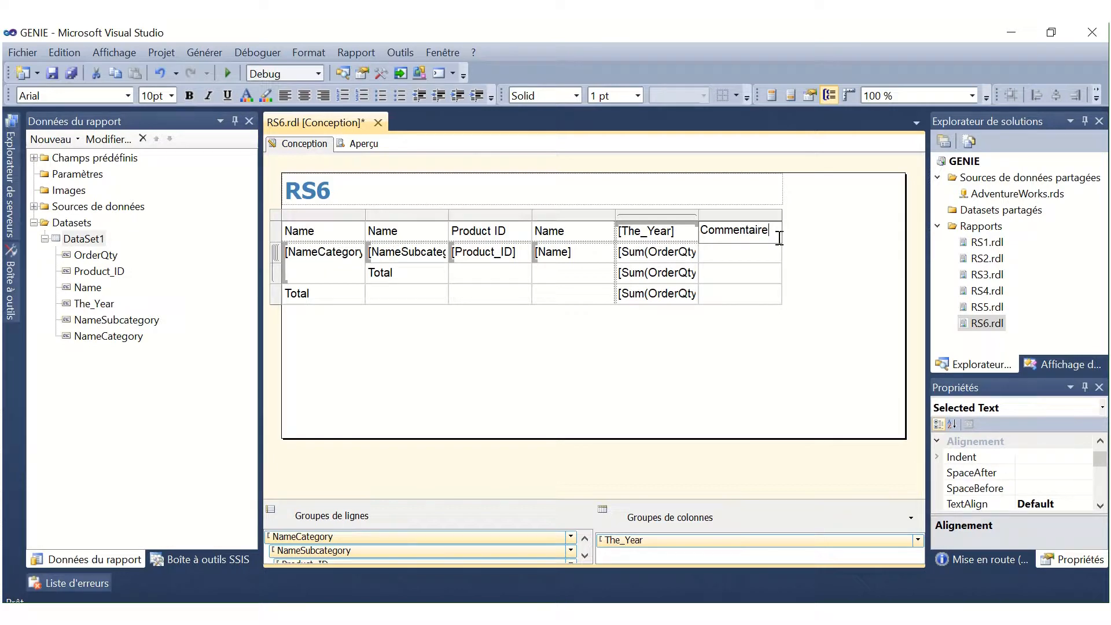
Open the expression of the detail cell under Commentaire and start it with =IIf(.
right_click(764, 259)
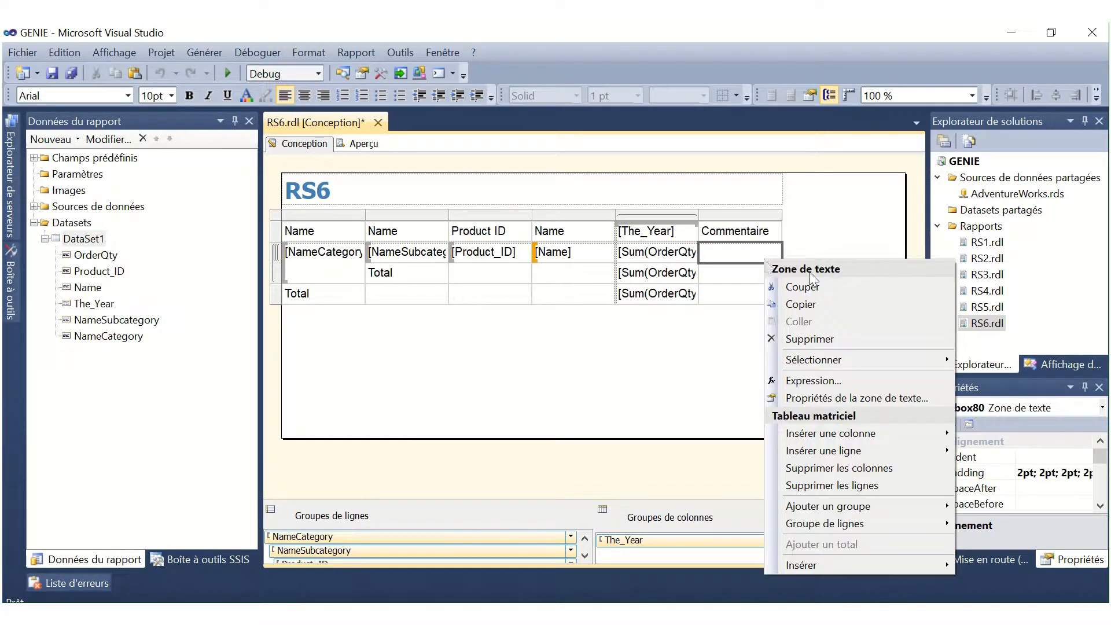
click(884, 384)
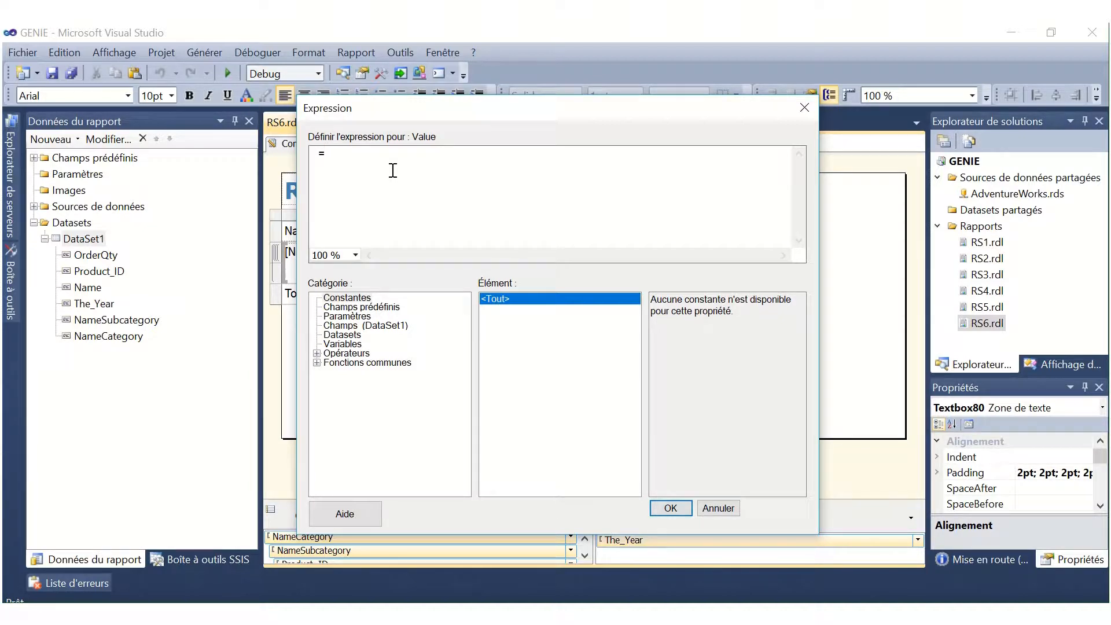
text(I)
text(If()
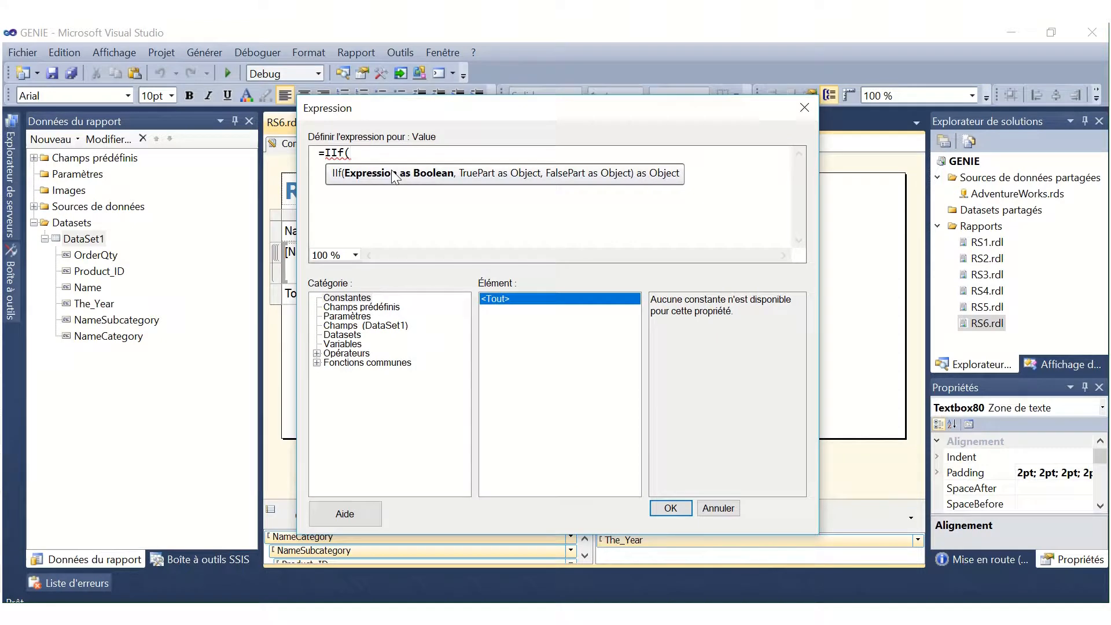
Give the IIf the condition Sum(Fields!OrderQty.Value)>500, using the Sum aggregate and the OrderQty field of DataSet1.
click(316, 363)
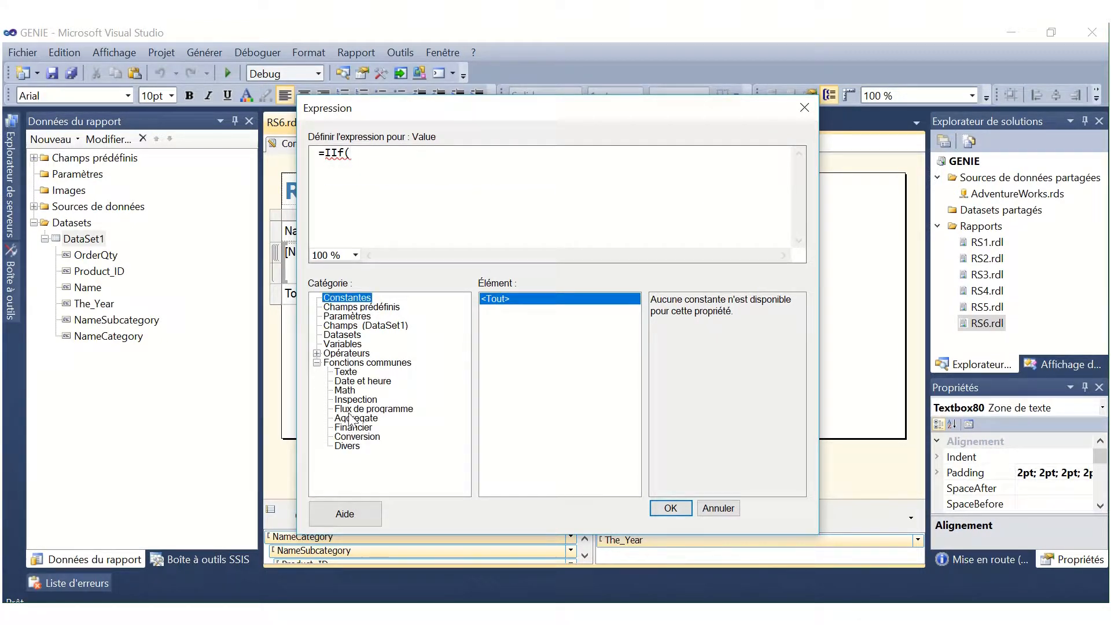
click(356, 418)
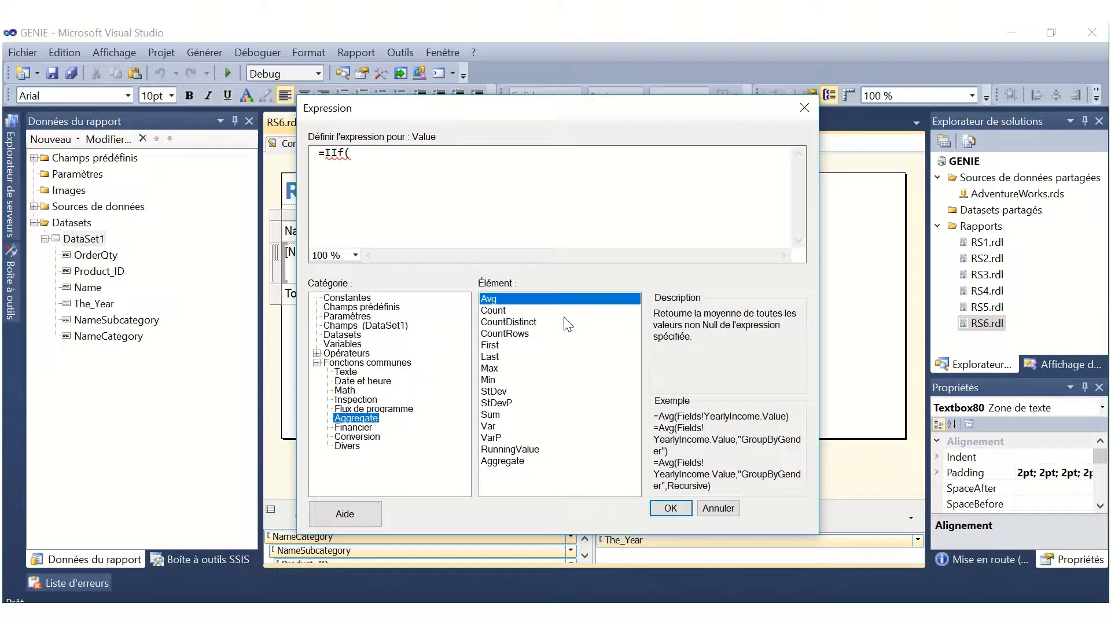
double_click(494, 415)
click(364, 325)
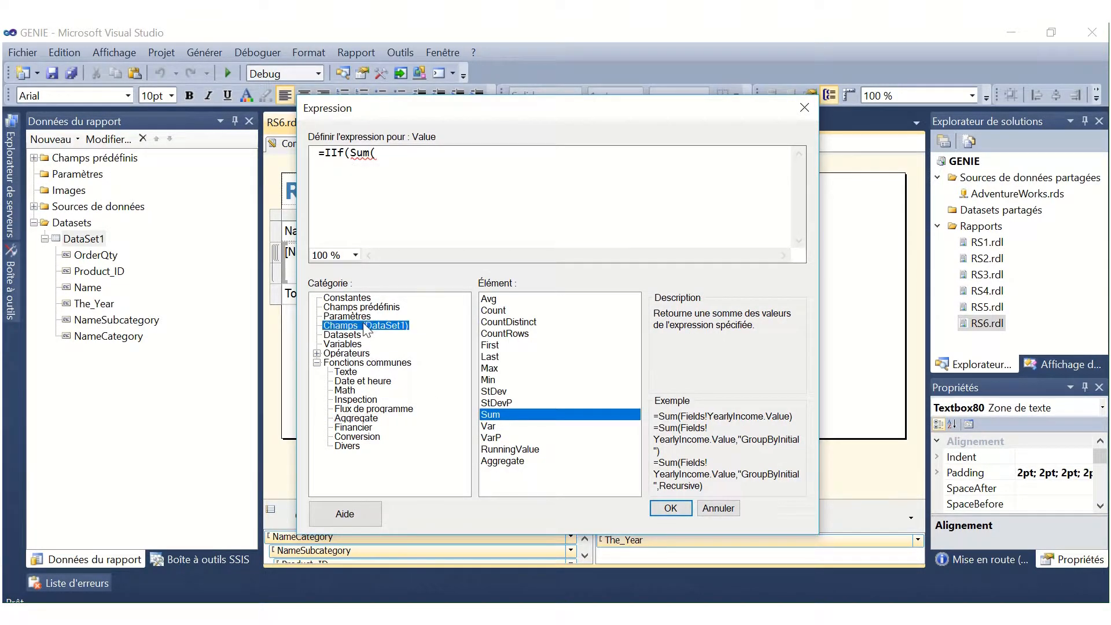
double_click(681, 302)
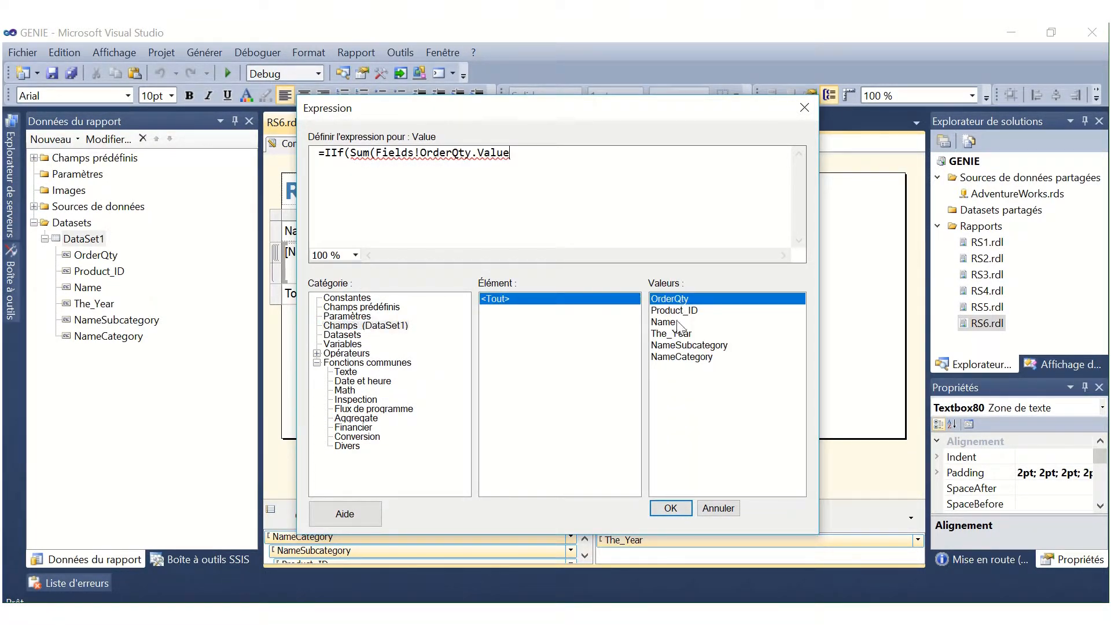
text()>500,")
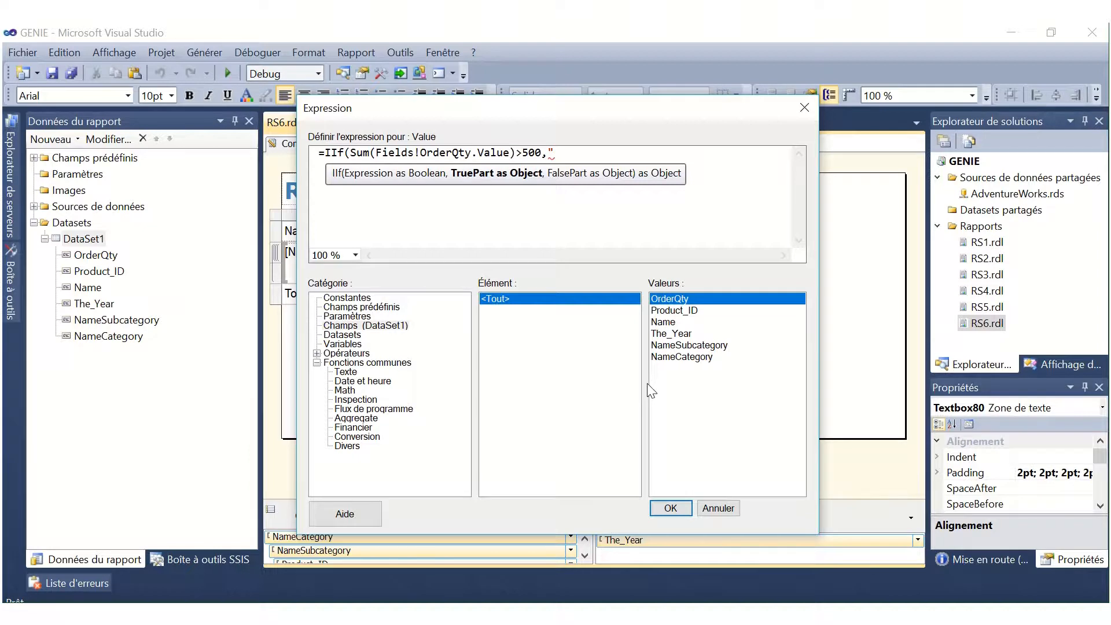
text(Forte demande")
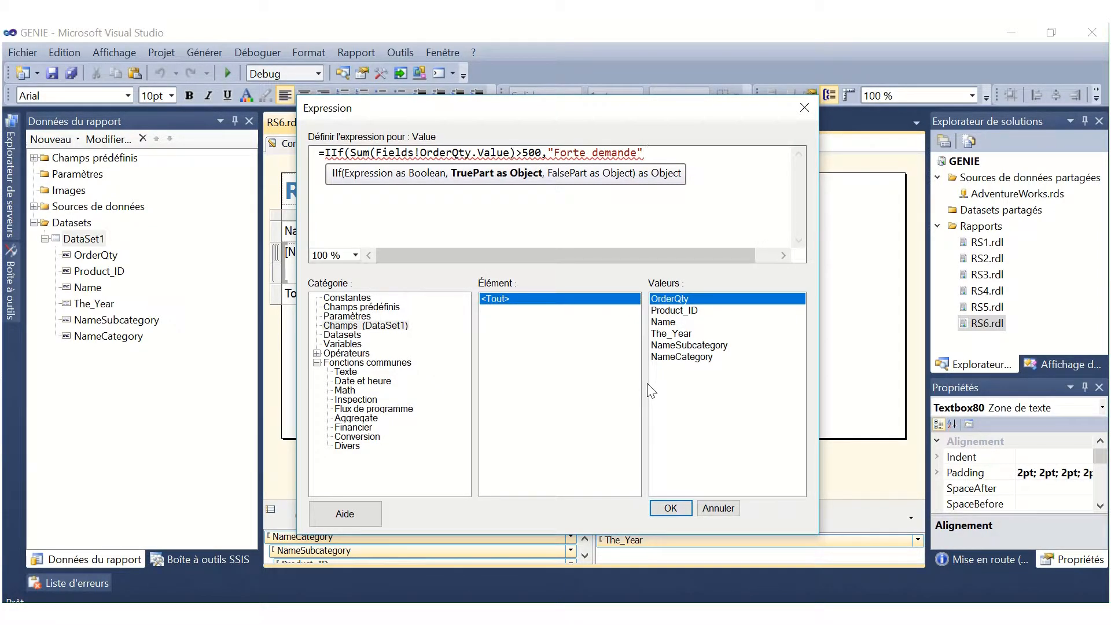
text(,)
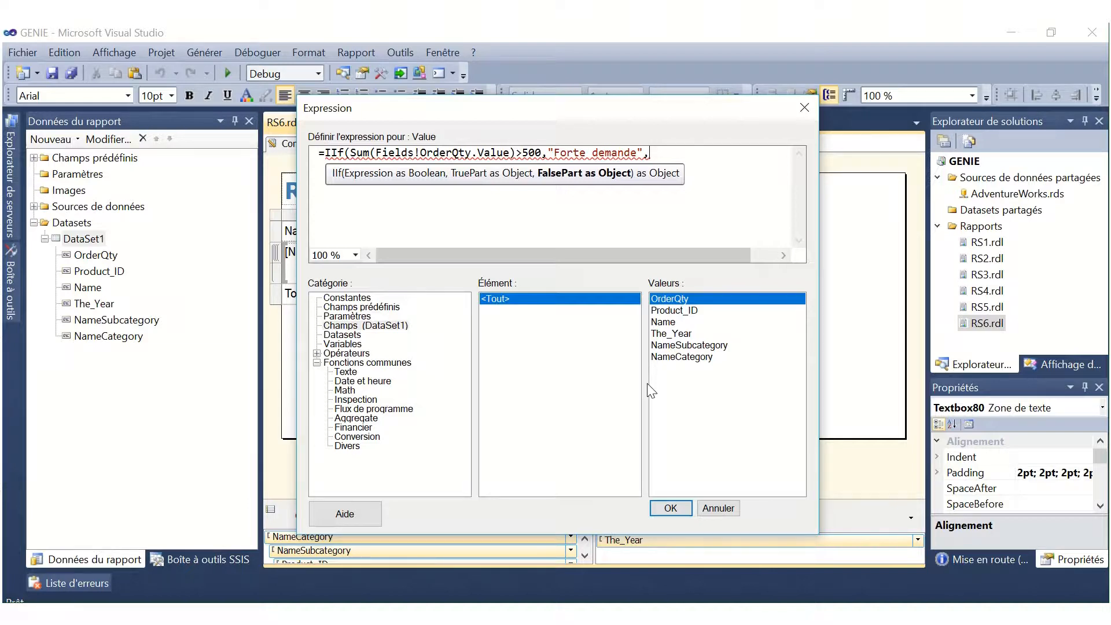
text(IIf)
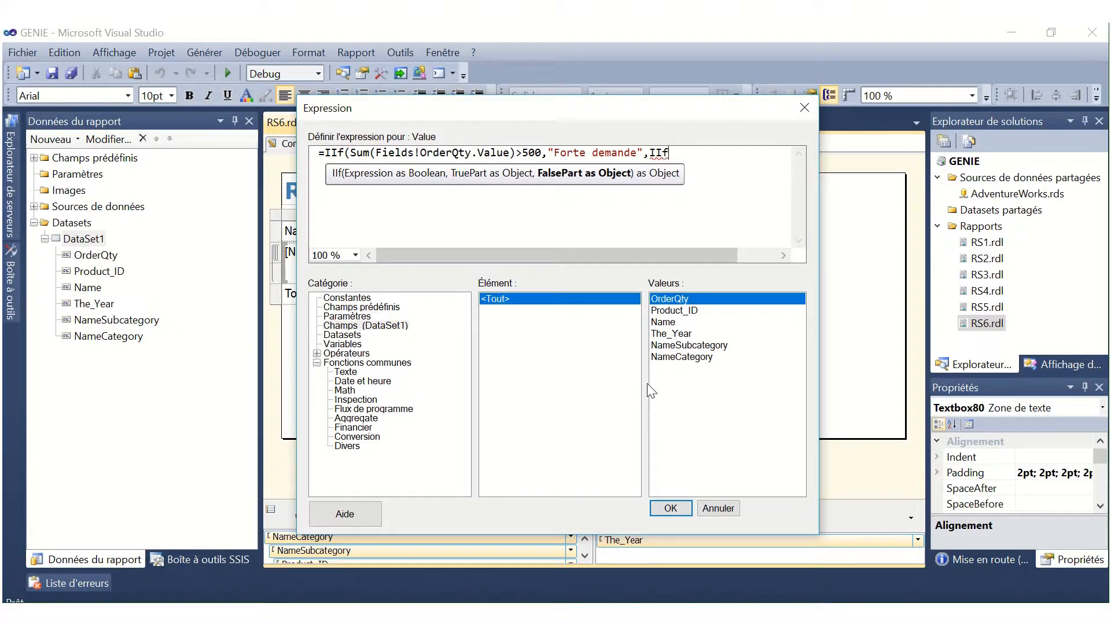
text(()
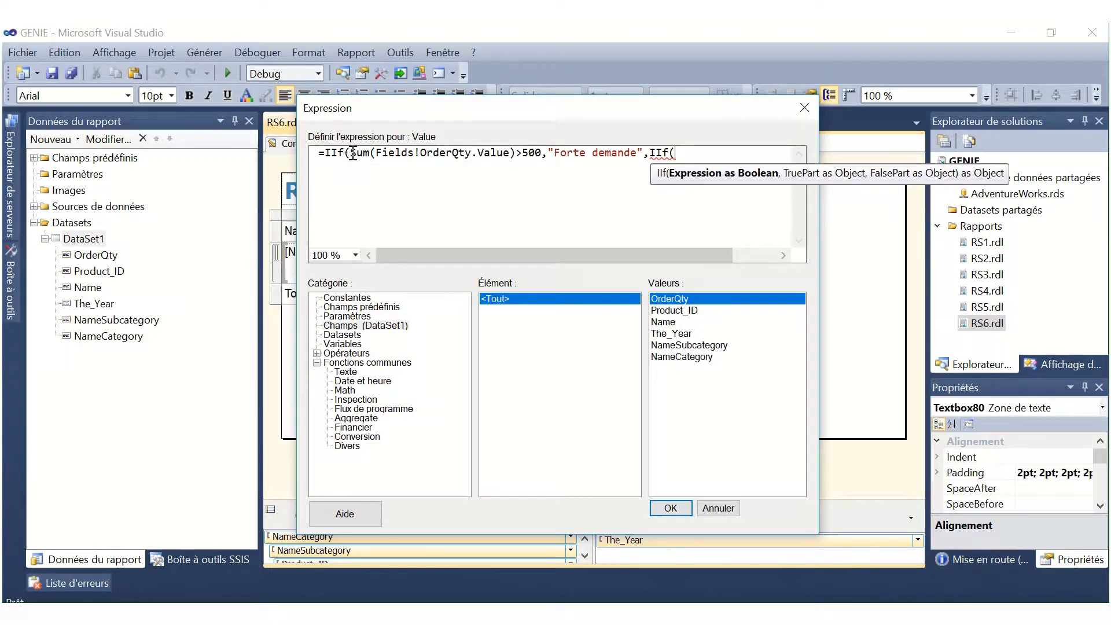
Nest a second IIf in the false part with the condition Sum(Fields!OrderQty.Value)<500 AND Sum(Fields!OrderQty.Value)>200.
drag(352, 154, 518, 155)
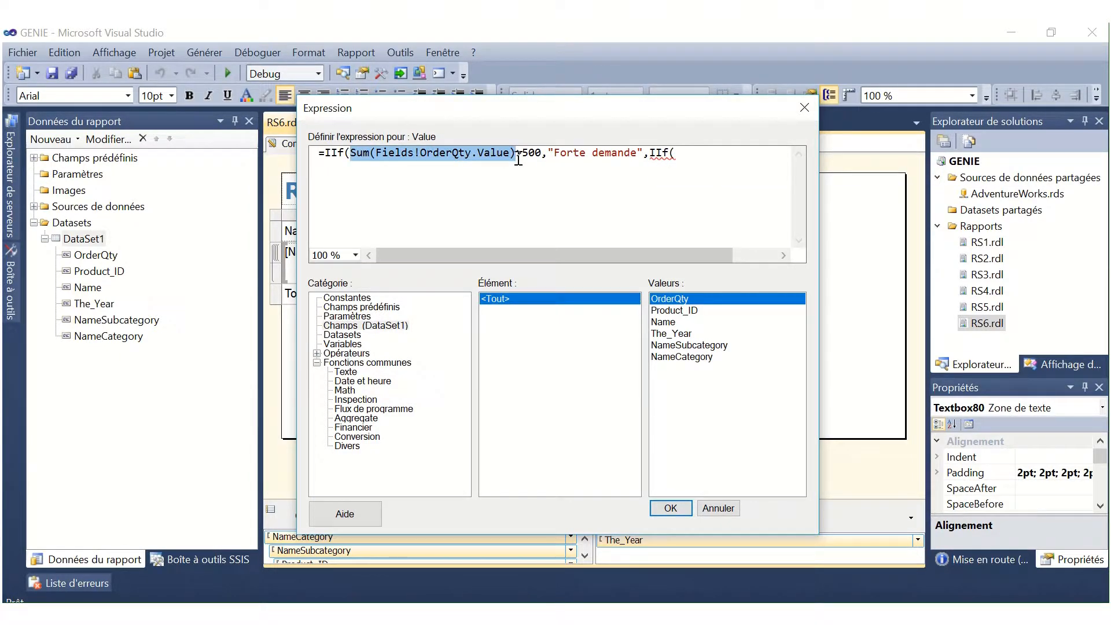
key(ctrl+c)
click(703, 164)
key(ctrl+v)
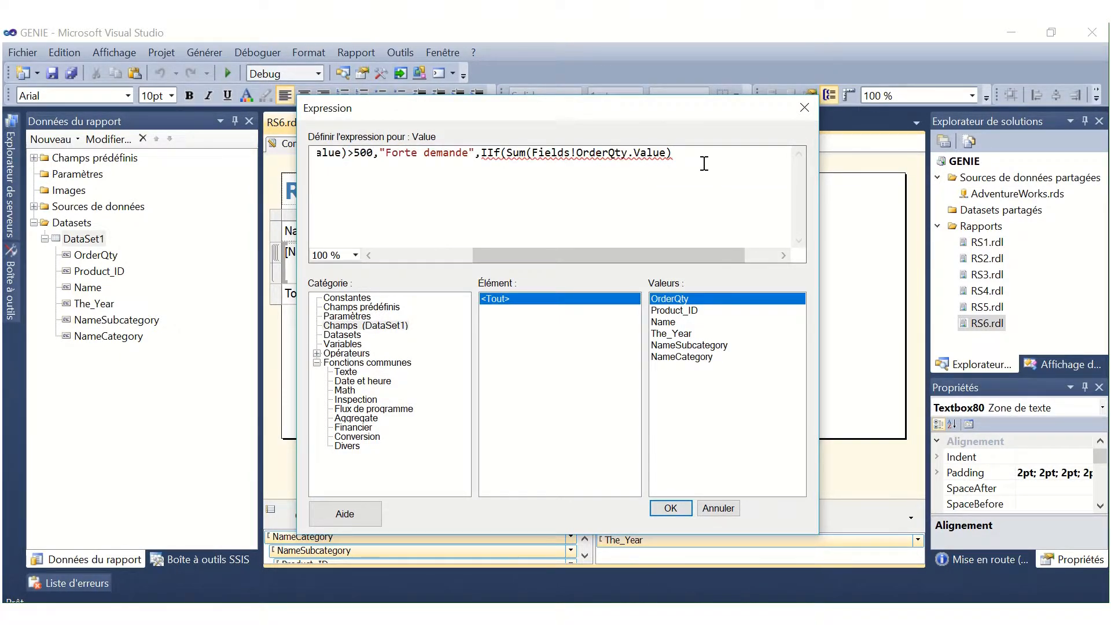
text(<500 AND)
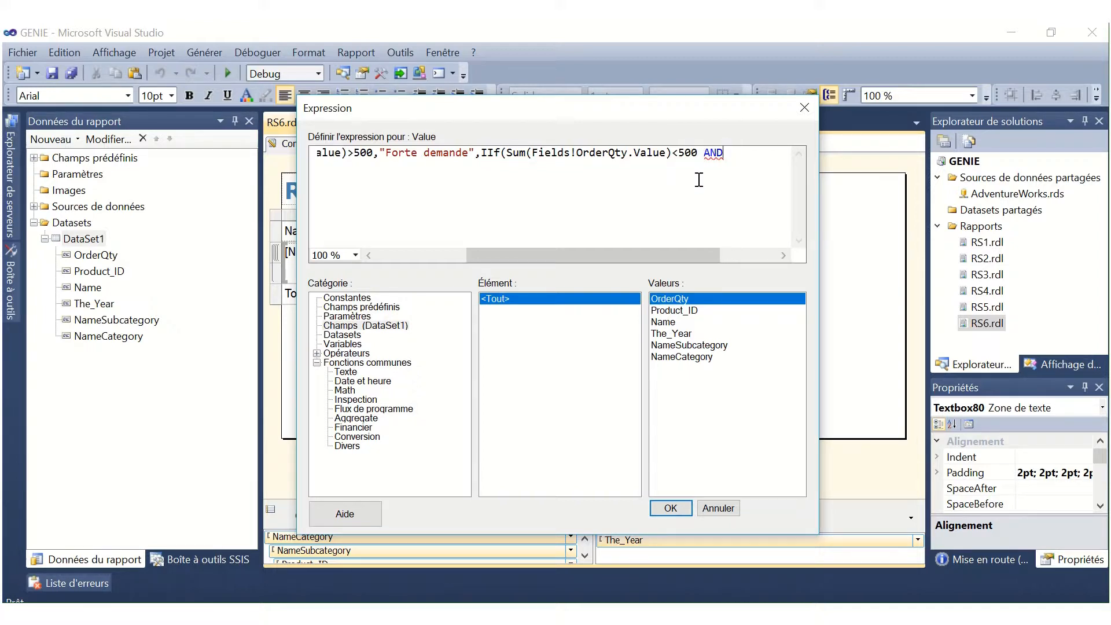
key(ctrl+v)
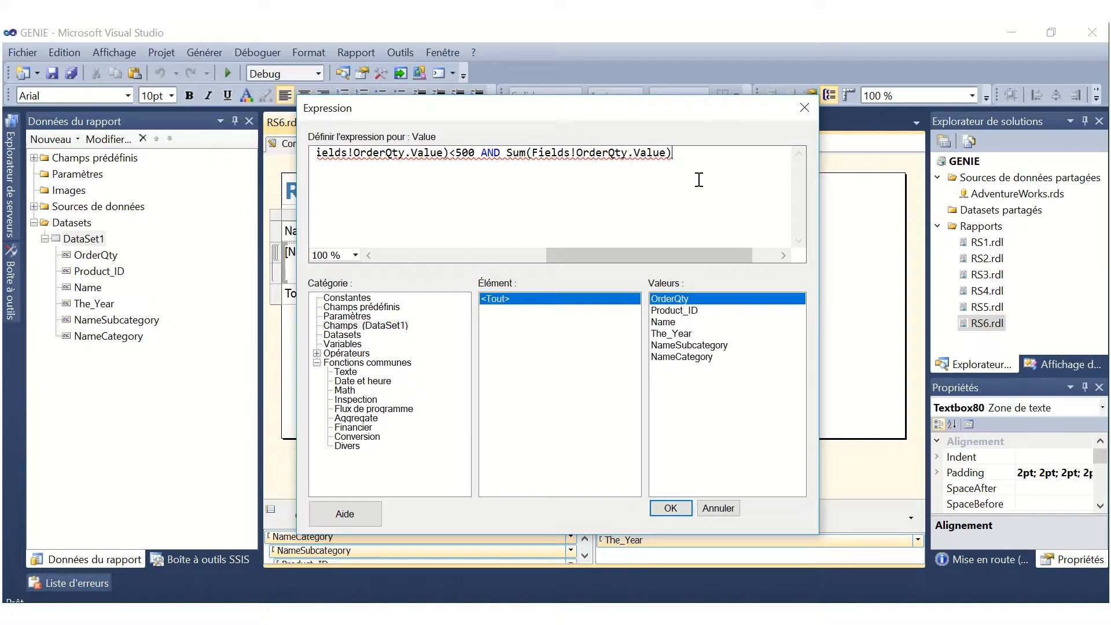
text(>200,")
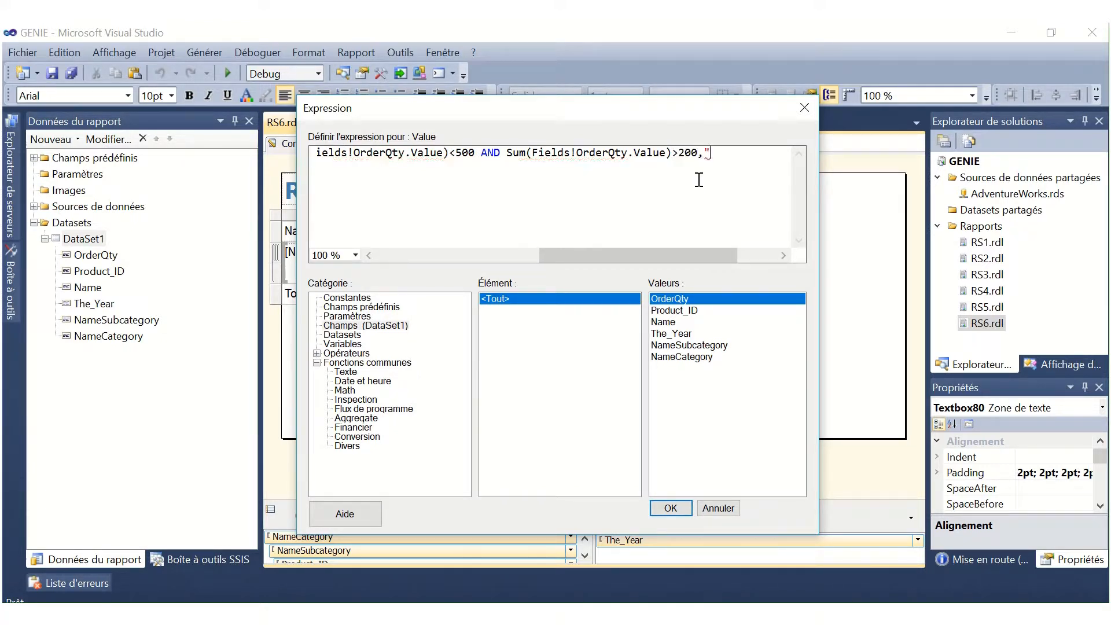
text(Demande norm)
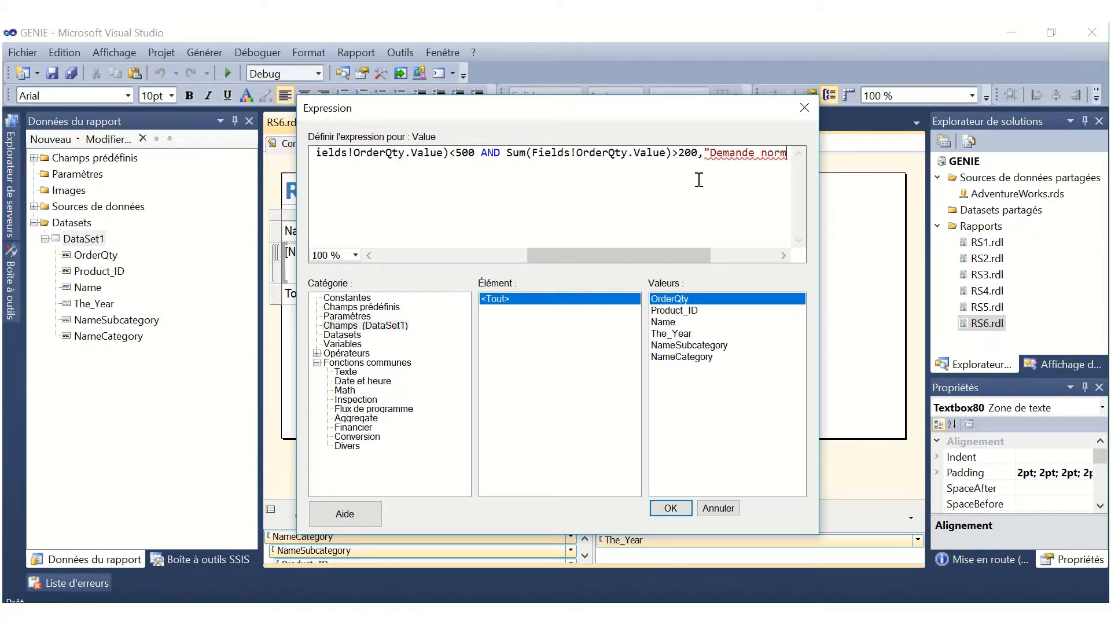
text(ale")
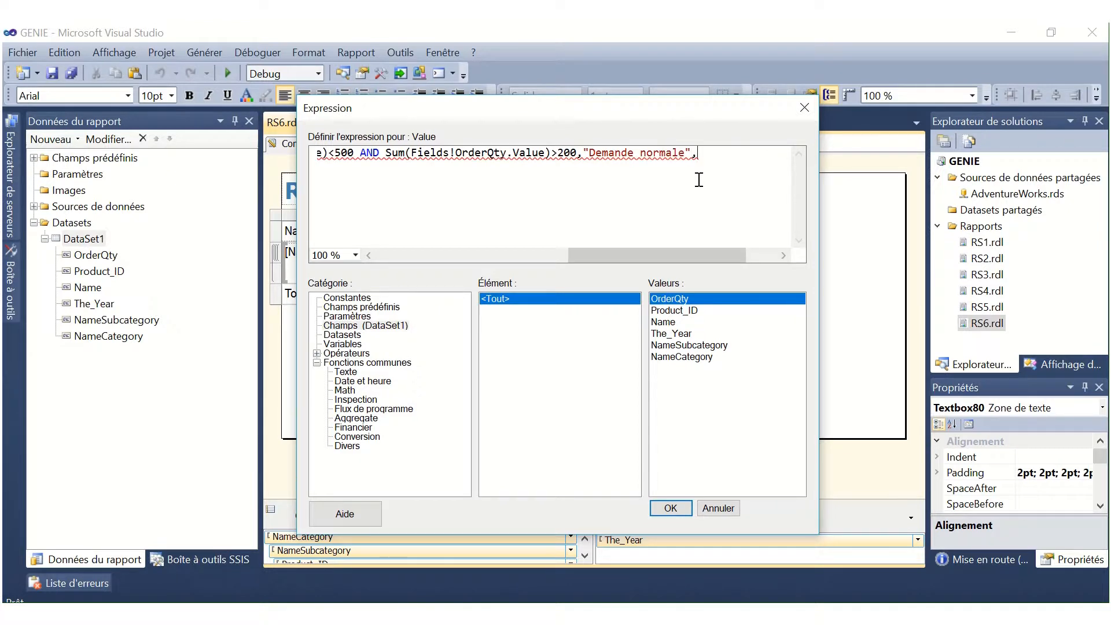
text(,"Faible d)
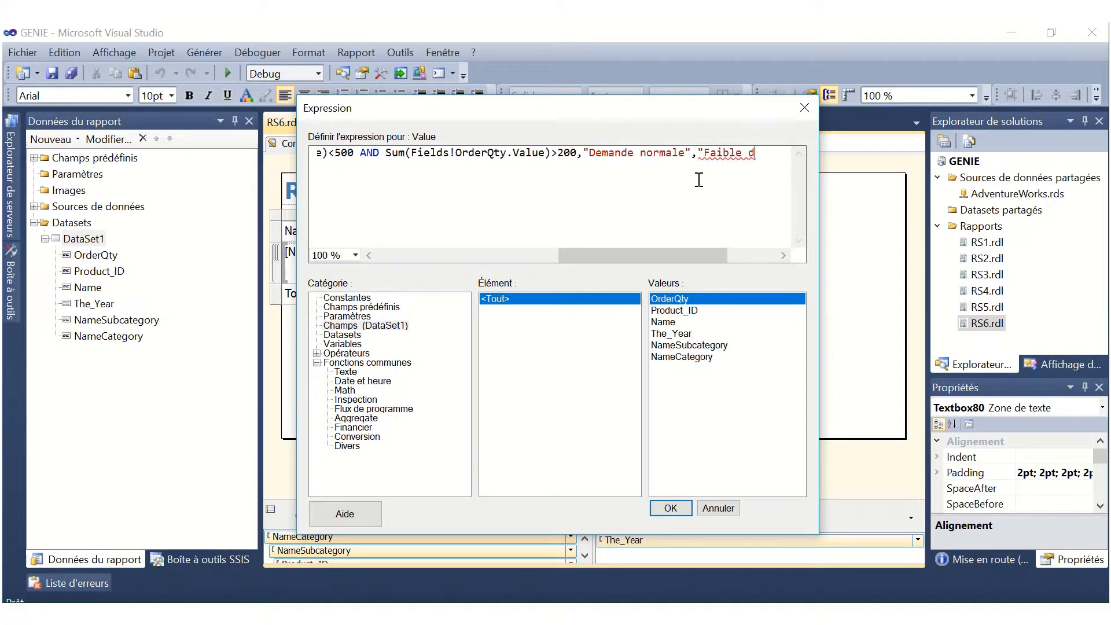
text(emande)
Complete the nested IIf with "Demande normale" as true and "Faible demande" as false result, close both functions and accept the expression.
text(")))
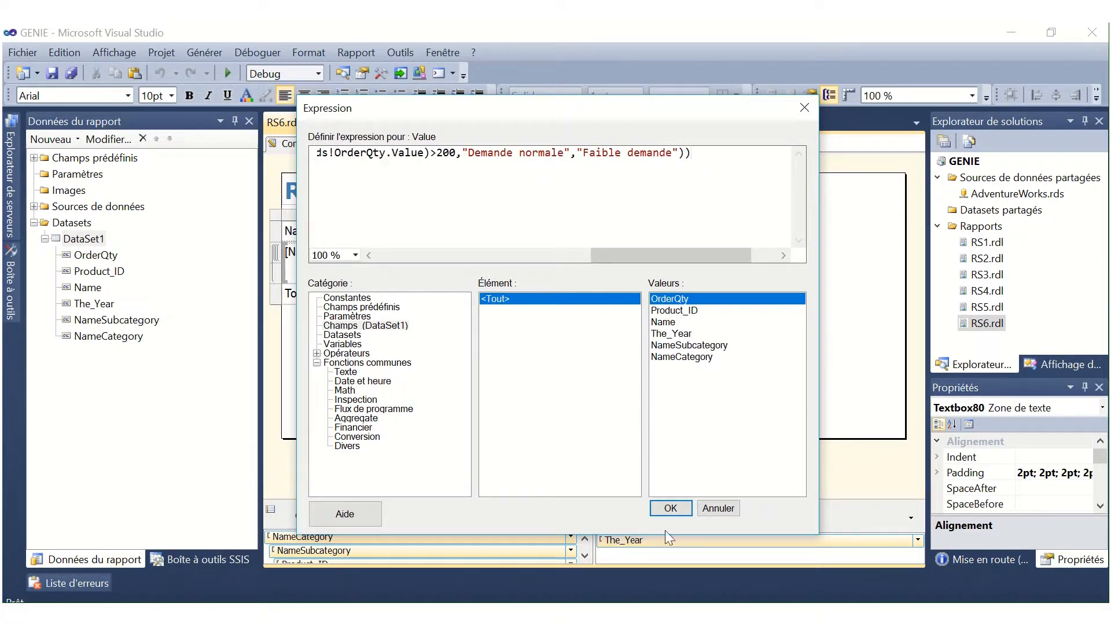
click(689, 506)
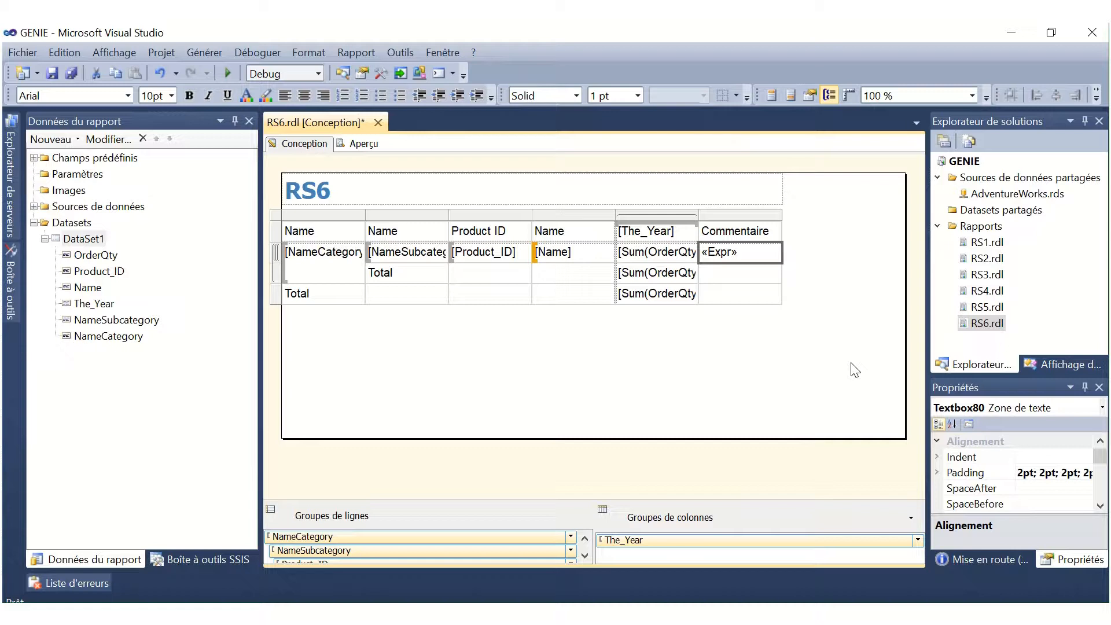
Insert a column to the right of Commentaire and give it the header Indicateur.
right_click(766, 215)
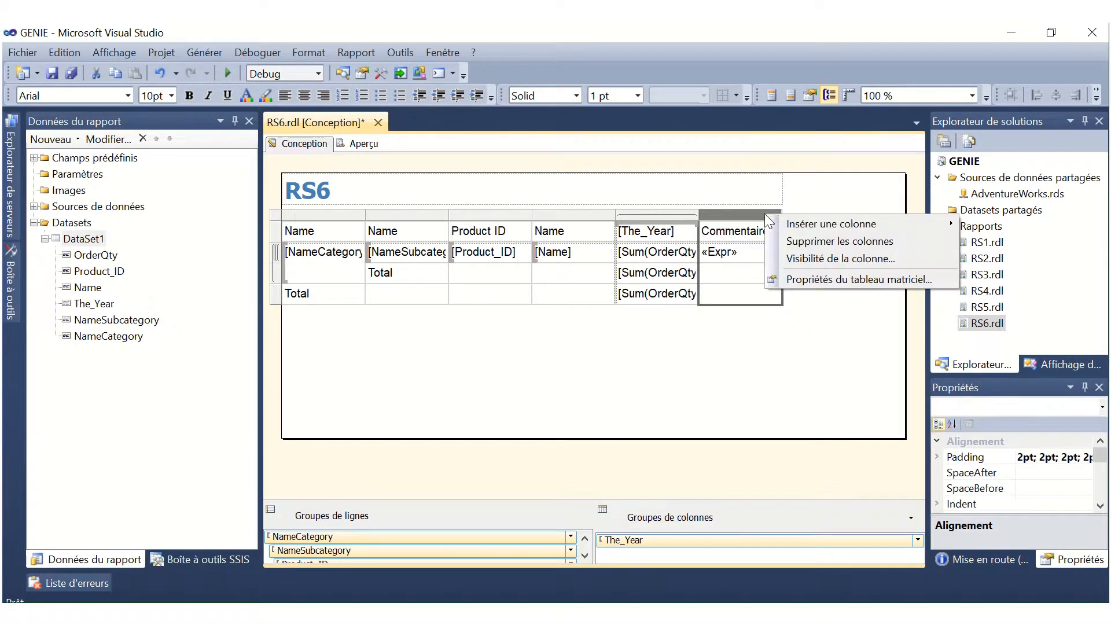
mouse_move(841, 224)
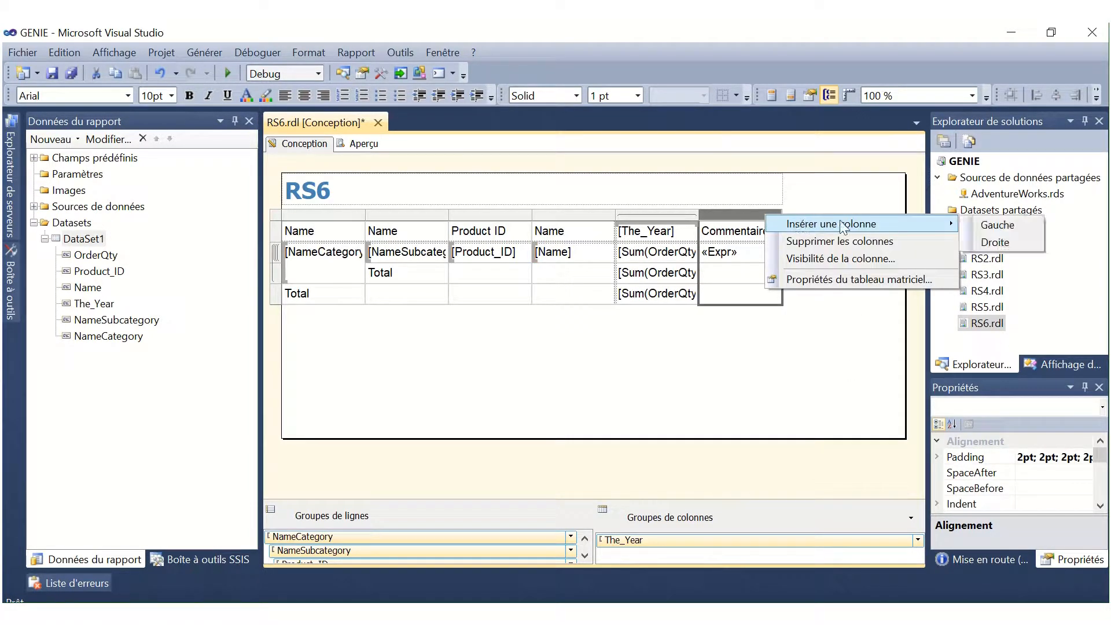
click(995, 242)
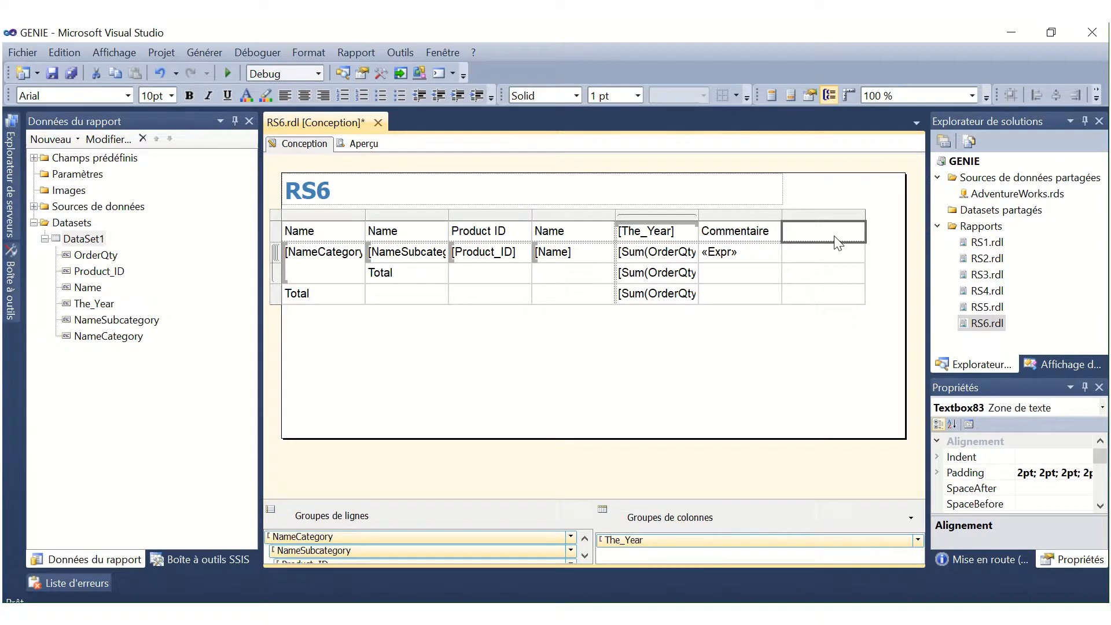
text(Indicateur)
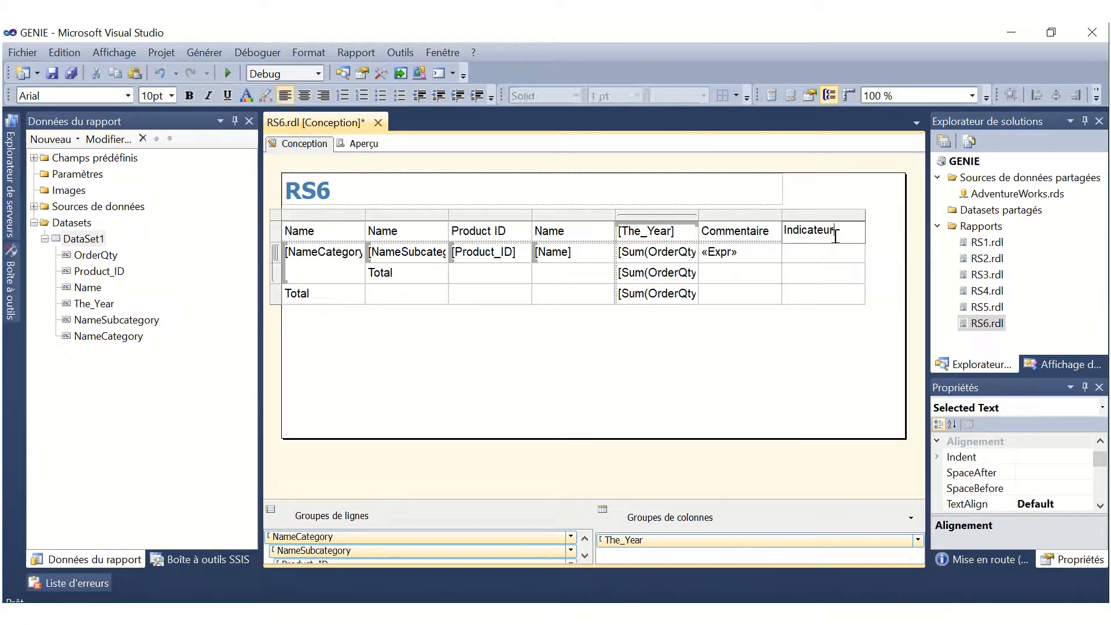
Insert an indicator with red, yellow and green circles from the Formes category in the detail cell under Indicateur.
click(834, 260)
right_click(832, 256)
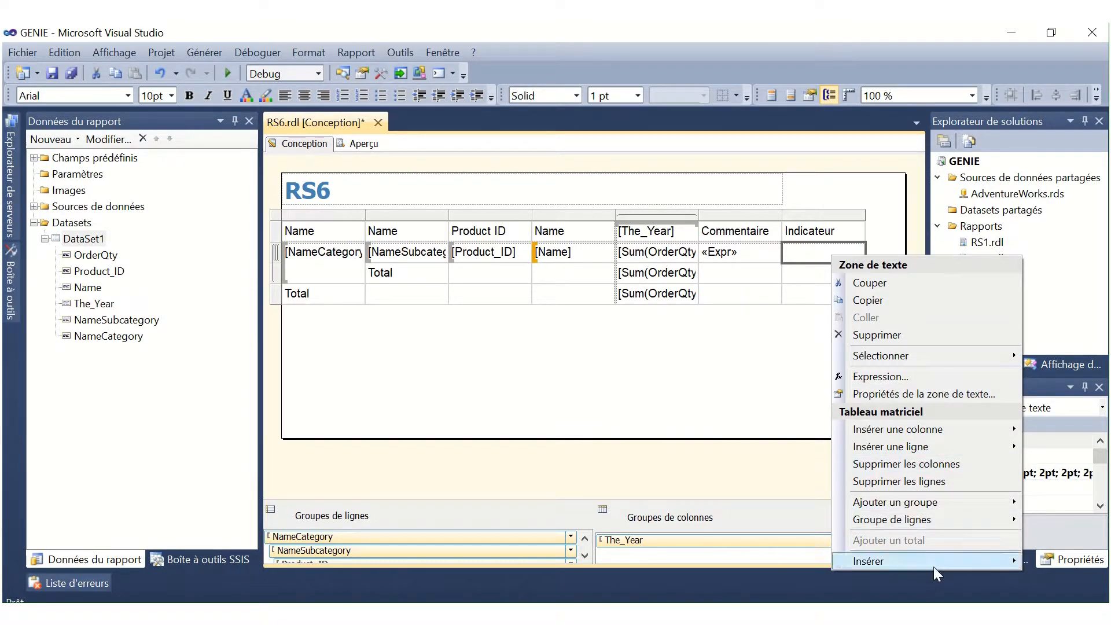
mouse_move(933, 562)
click(736, 600)
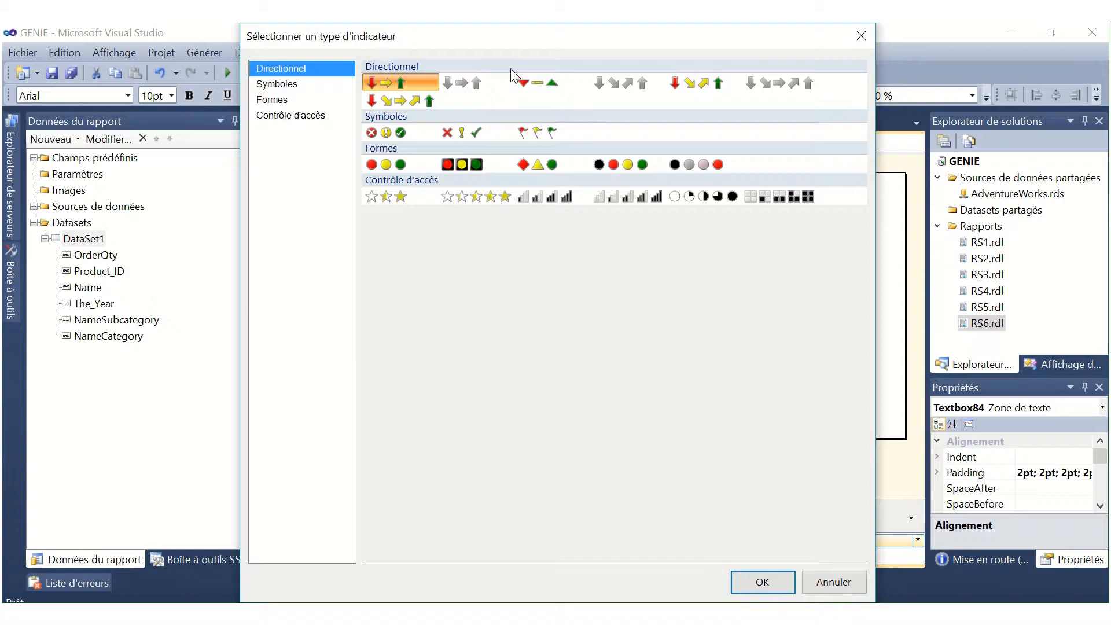
click(383, 164)
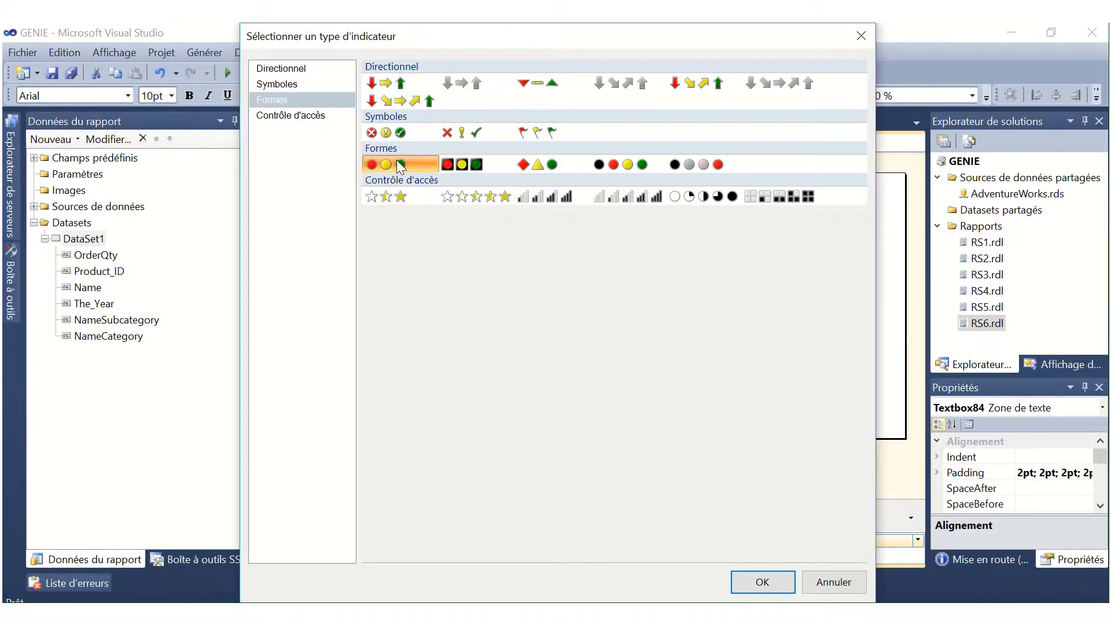
click(775, 579)
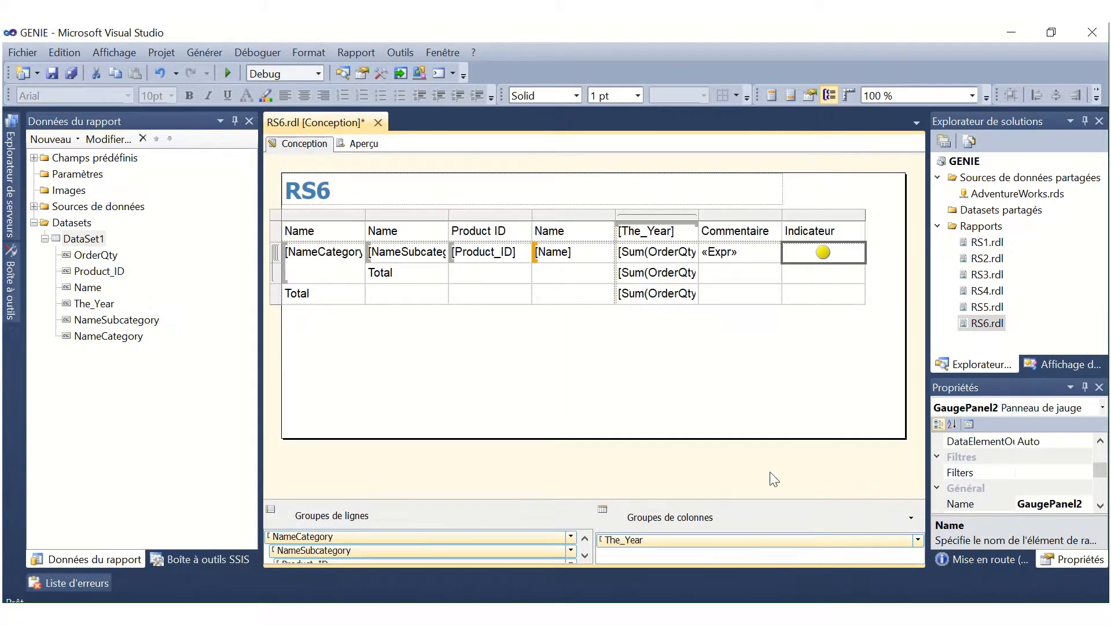
Set the indicator's value to [Sum(OrderQty)] and its synchronization scope to NameSubcategory.
right_click(824, 253)
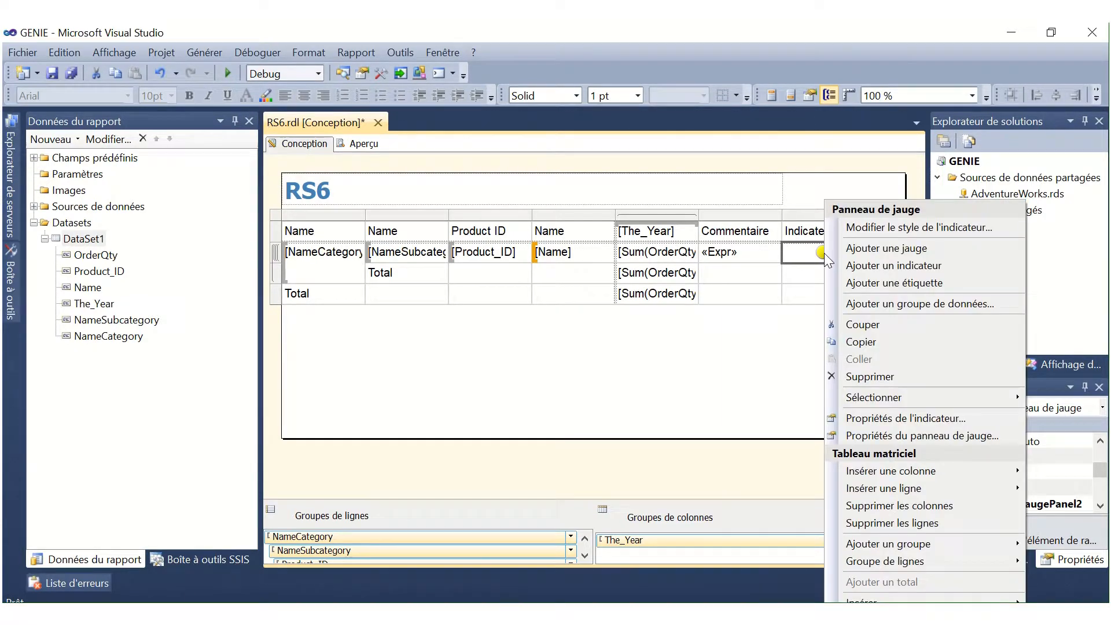
click(910, 417)
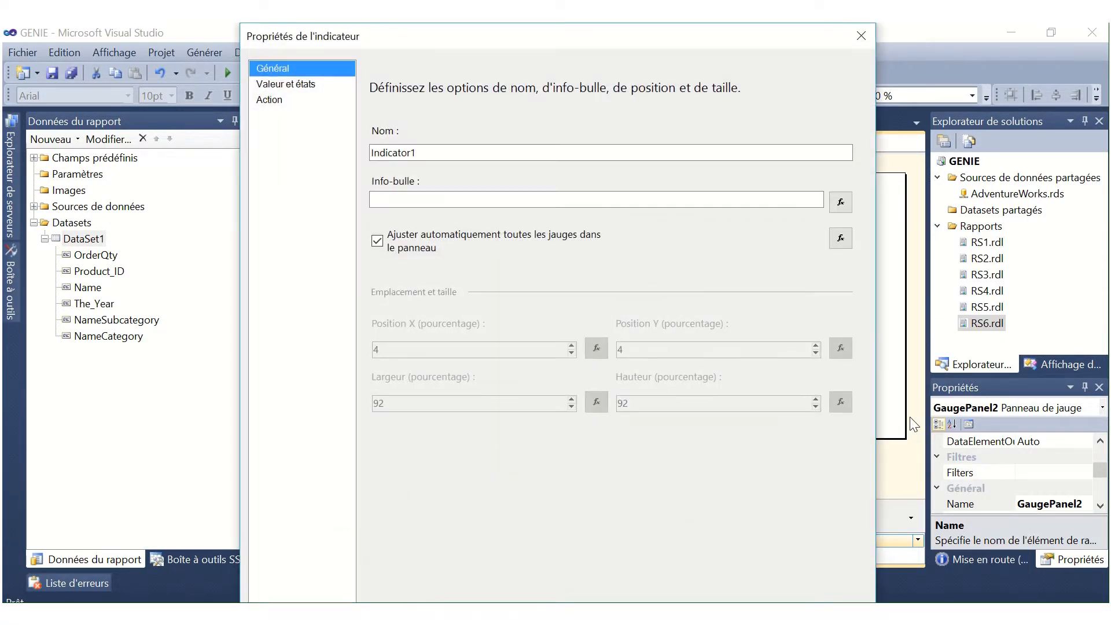
click(313, 85)
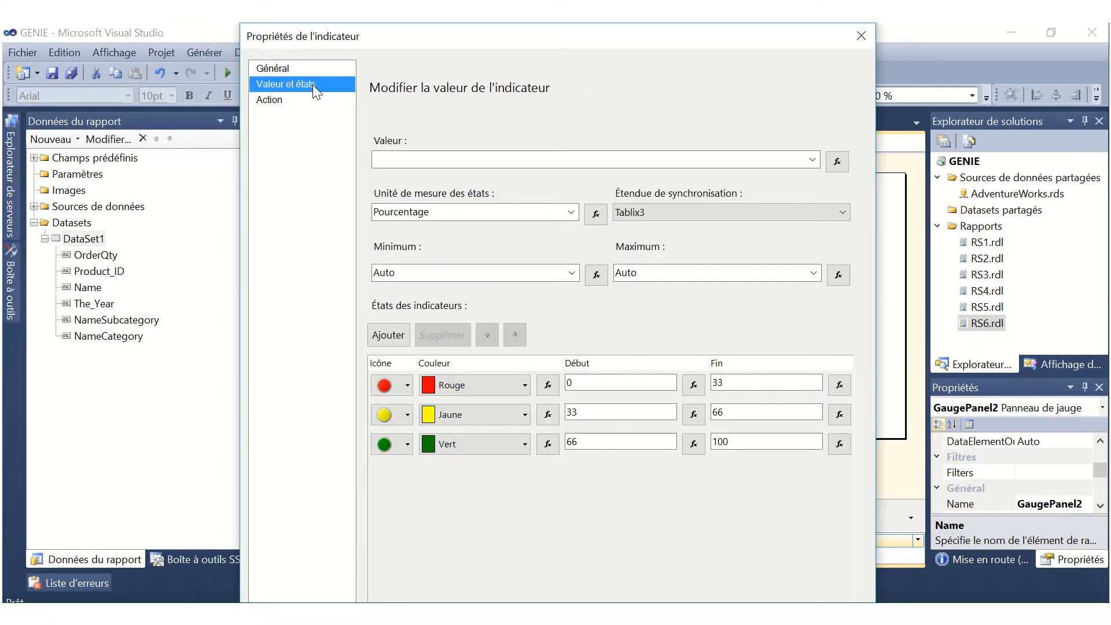
click(813, 162)
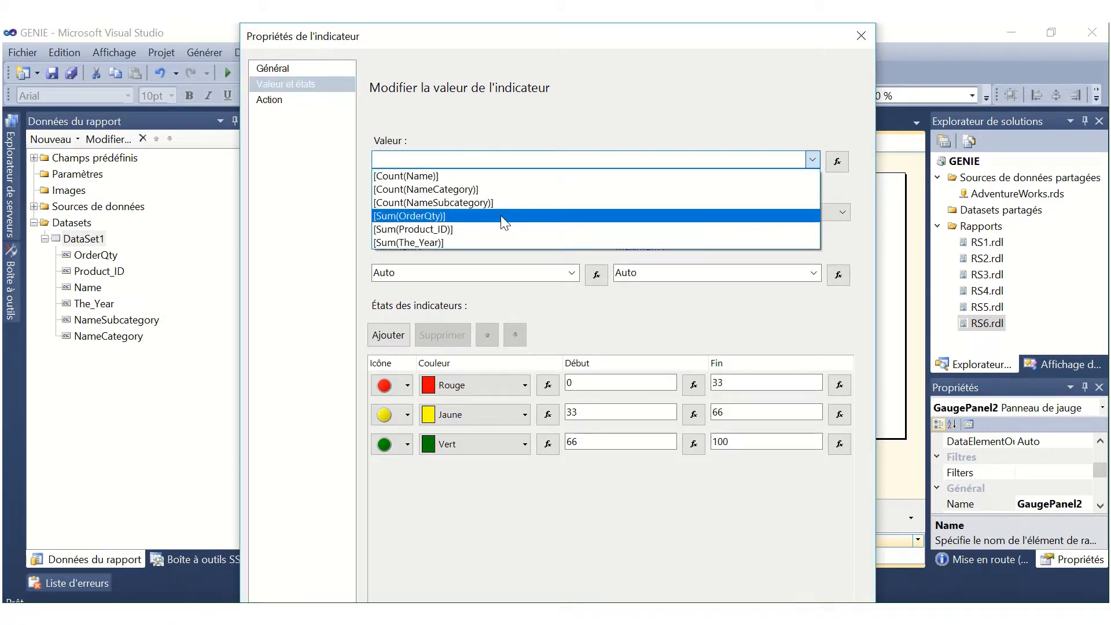
click(503, 217)
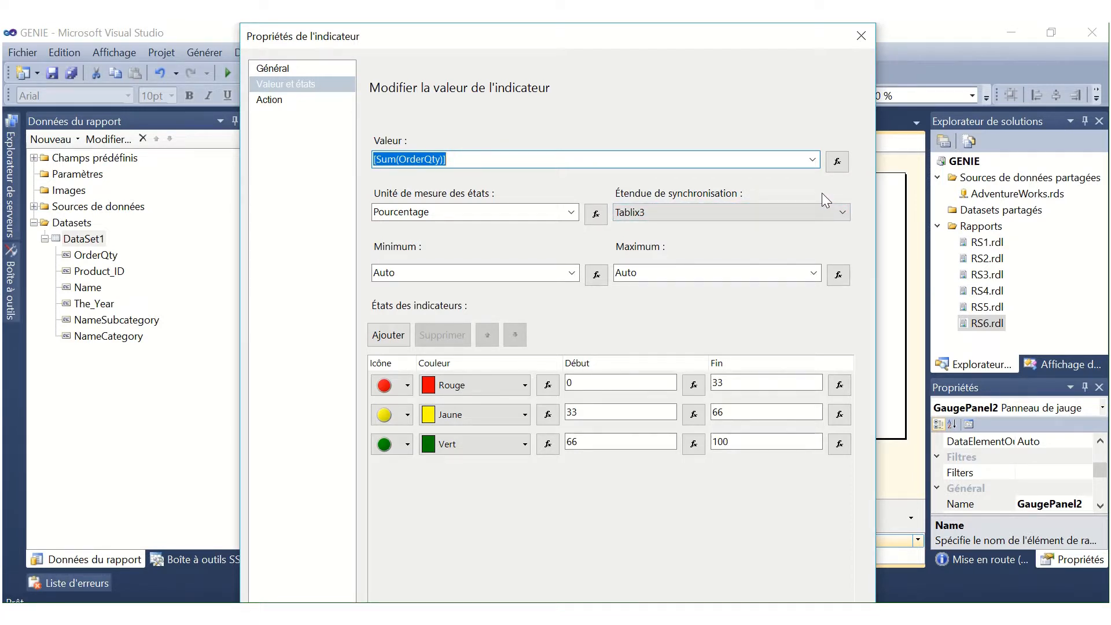
click(838, 213)
click(799, 251)
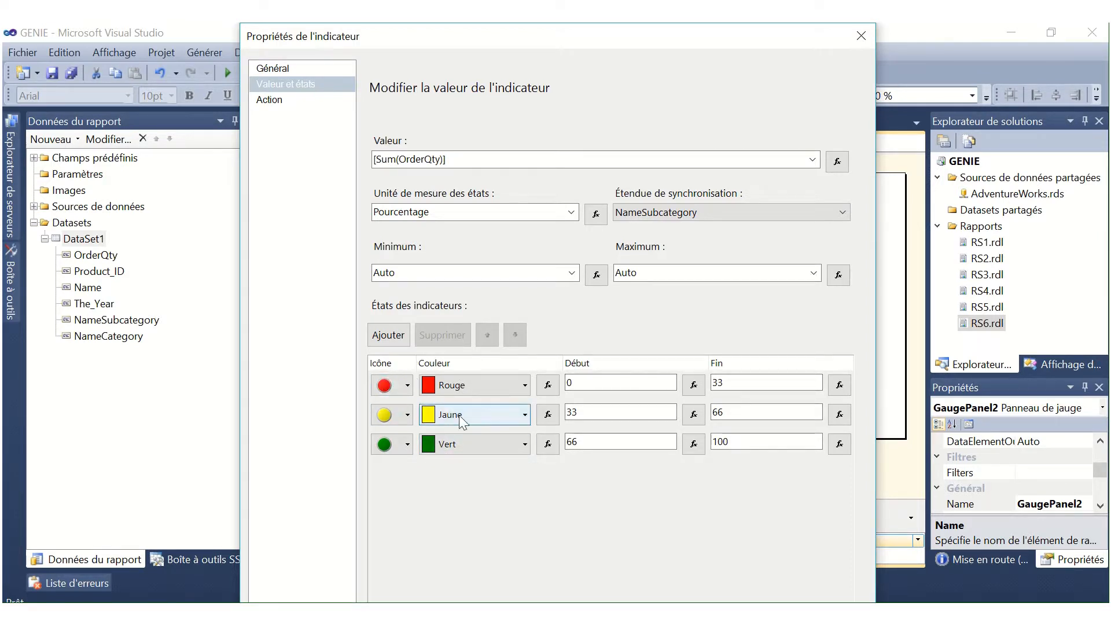
Set the indicator state ranges to red 0–20, yellow 20–60 and green 60–100, and accept the indicator properties.
click(775, 385)
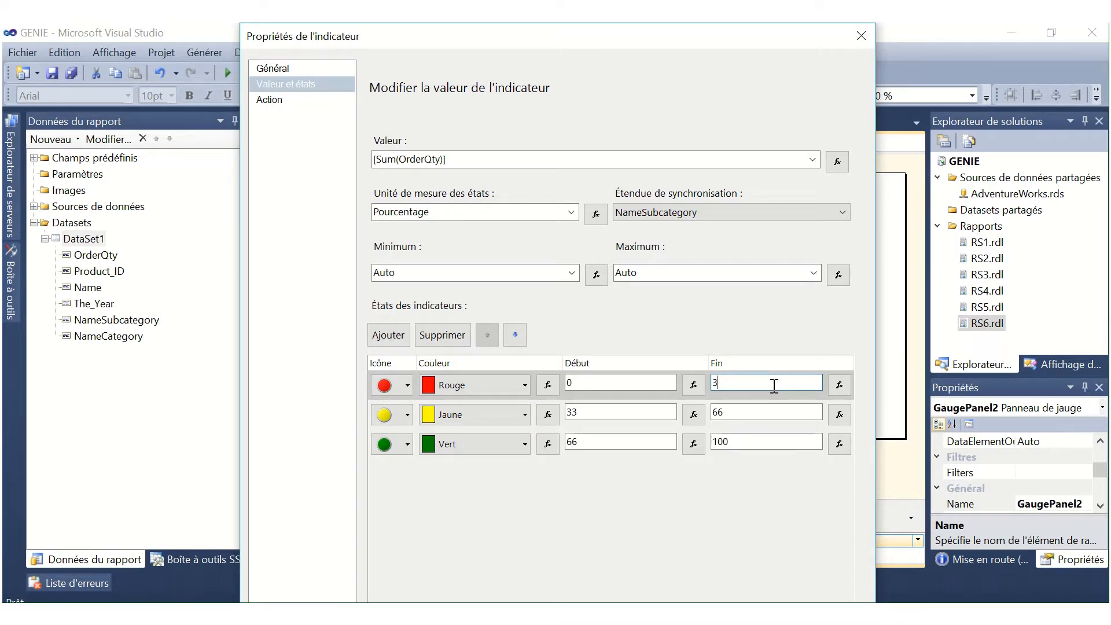
text(20)
click(597, 414)
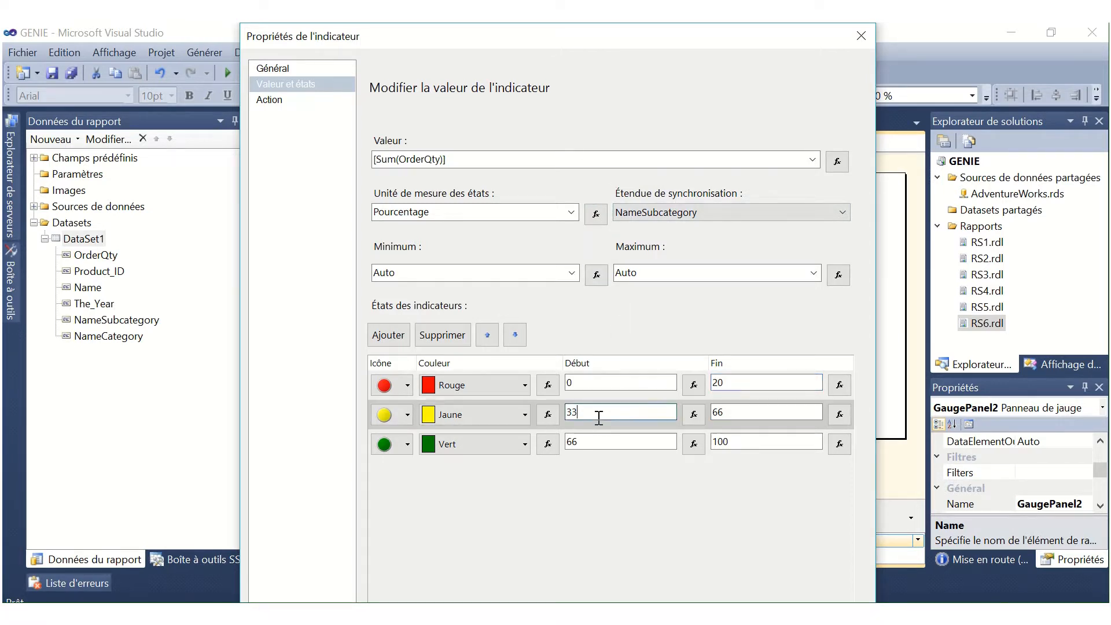
text(20)
click(747, 411)
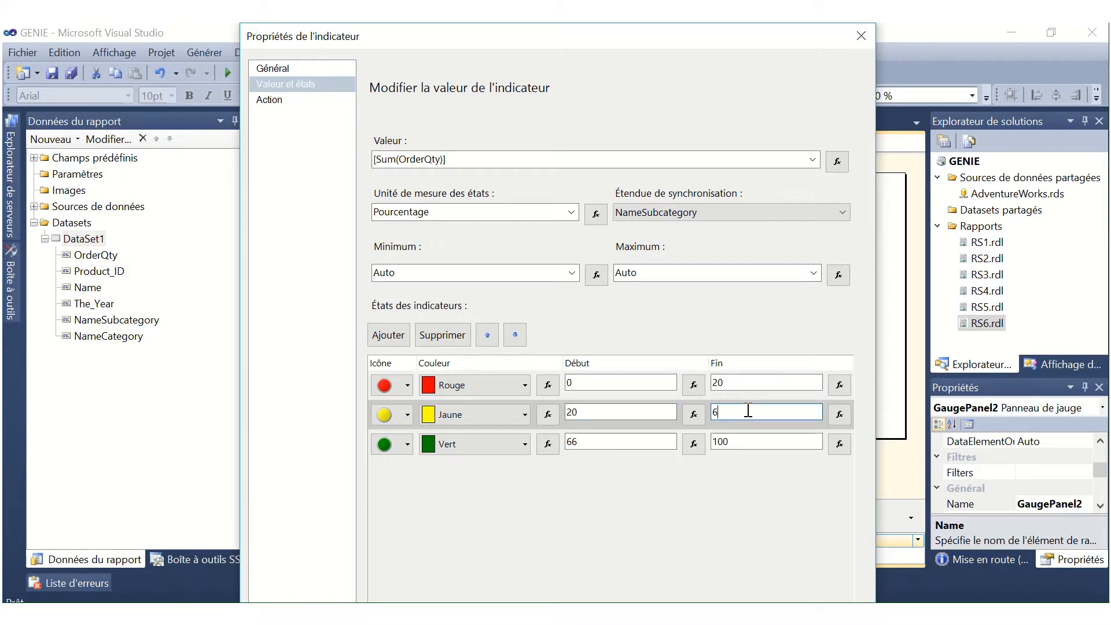
text(0)
click(609, 443)
text(0)
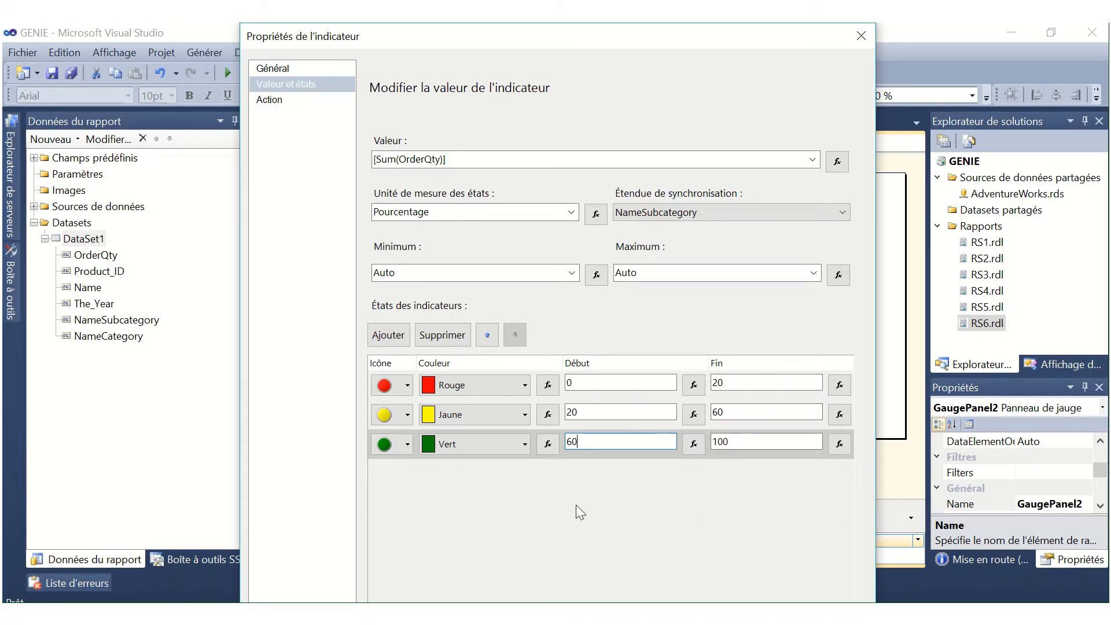
key(Return)
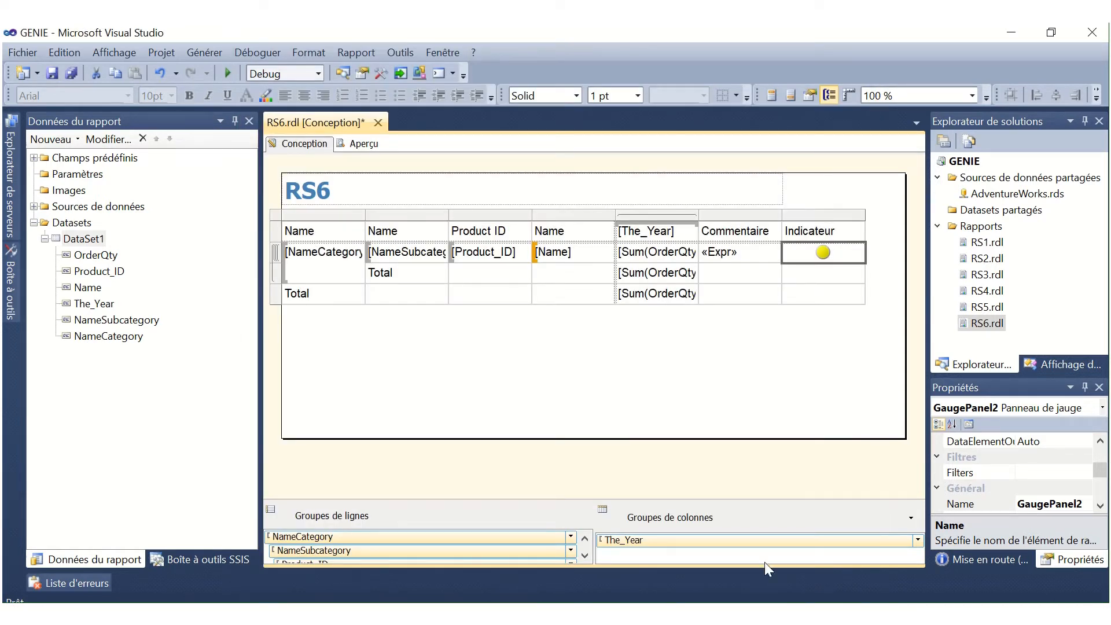
click(751, 403)
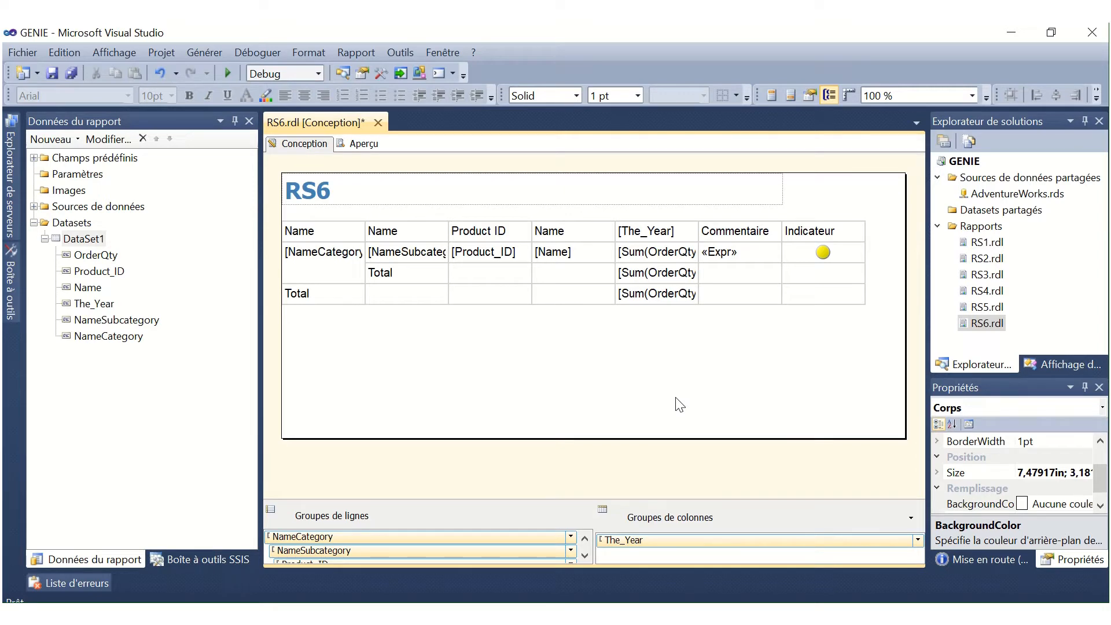
Preview the RS6 report and examine the Commentaire and Indicateur columns against the yearly quantities per subcategory.
click(359, 145)
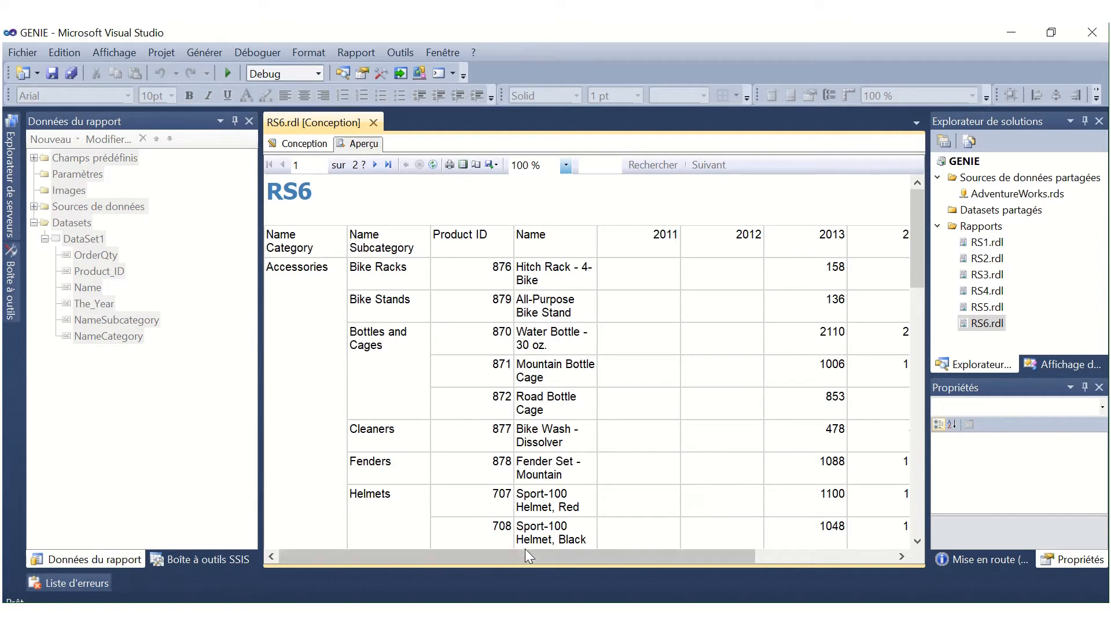
drag(529, 557, 712, 519)
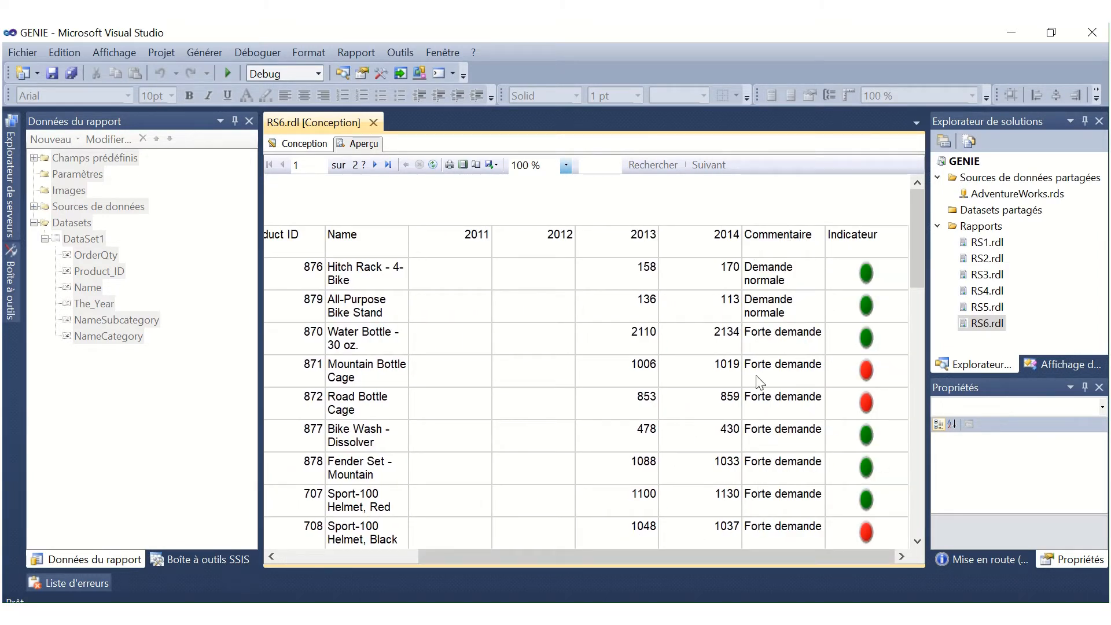
drag(747, 562, 690, 547)
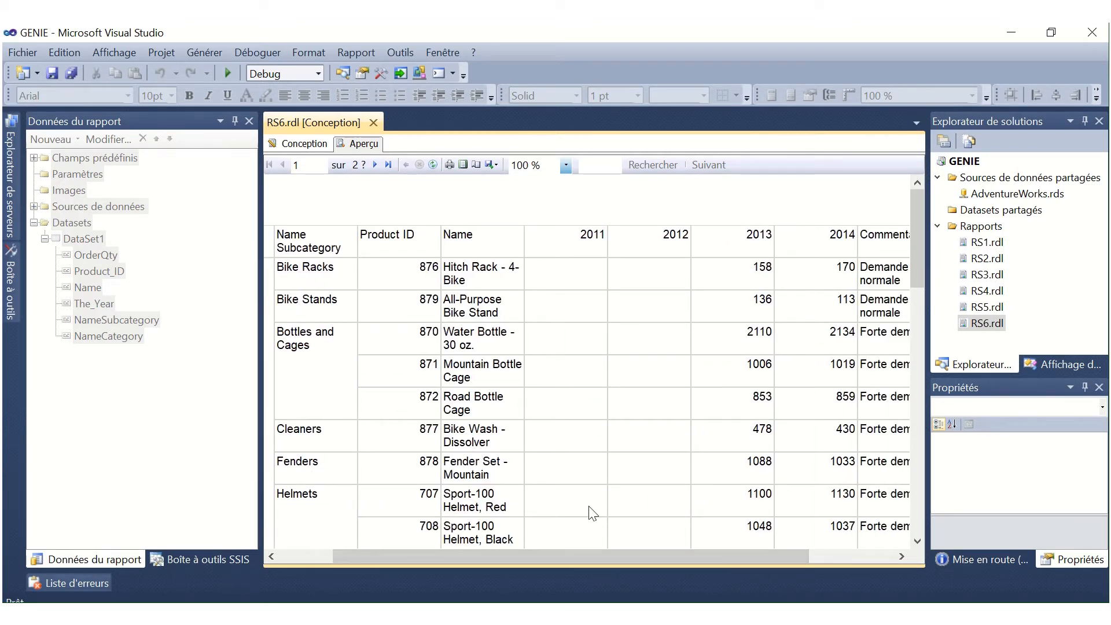
drag(676, 558, 770, 565)
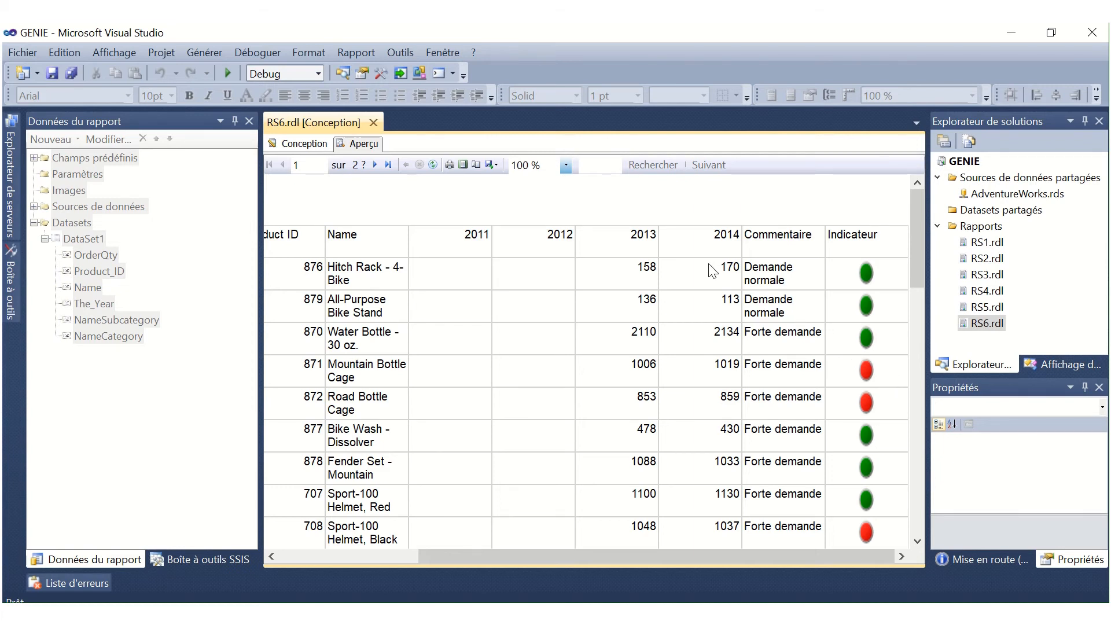
drag(512, 556, 345, 565)
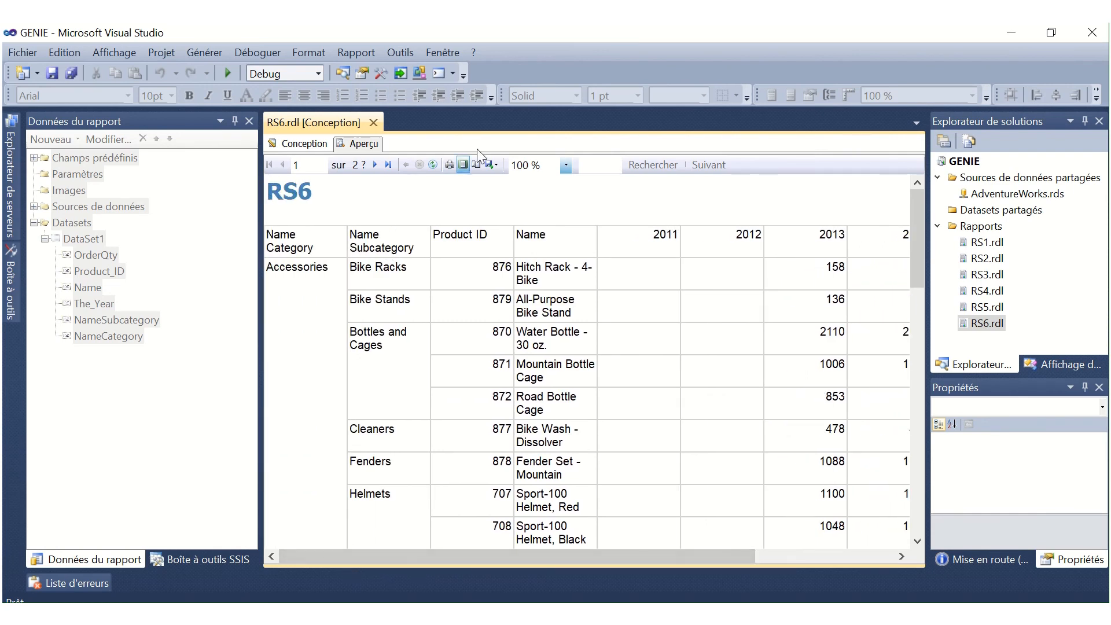